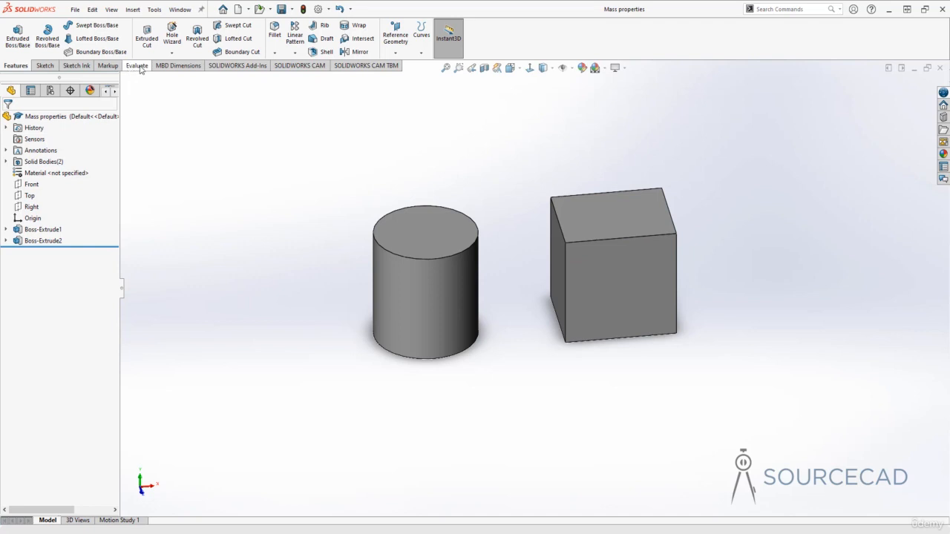
Display the evaluation tools and check which toolsets are enabled in the CommandManager.
click(139, 68)
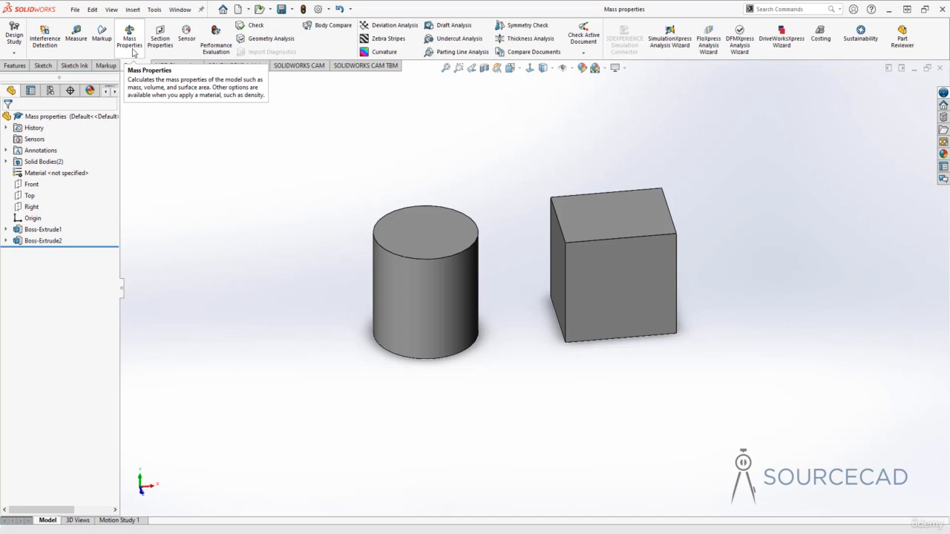
right_click(72, 66)
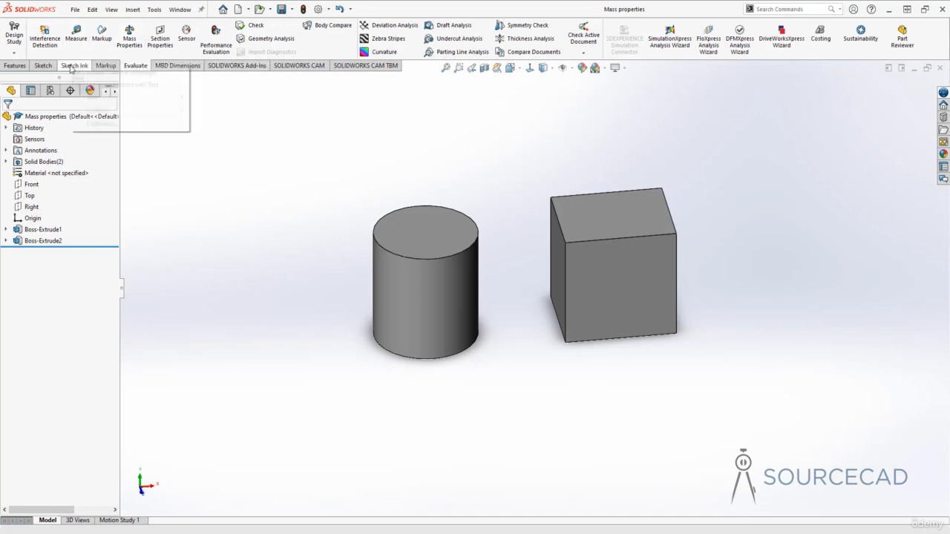
mouse_move(146, 103)
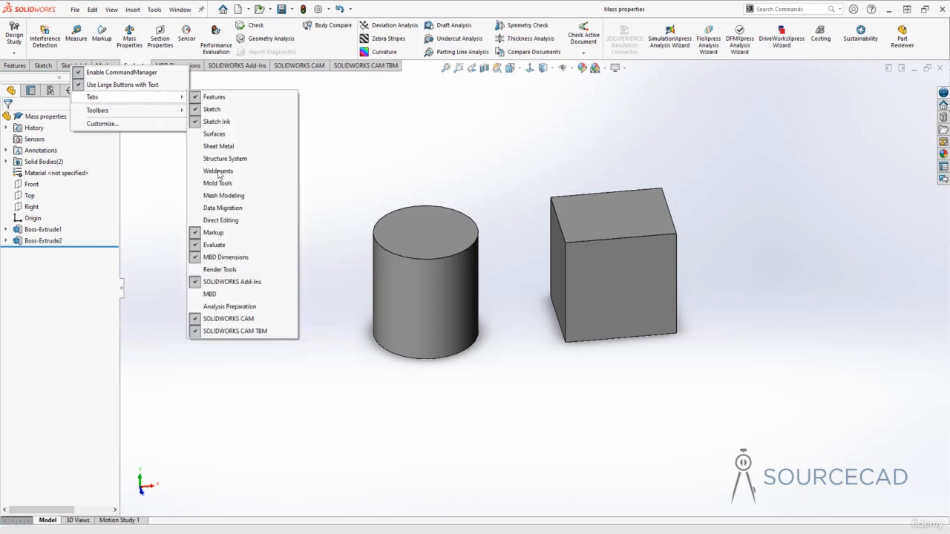
click(345, 167)
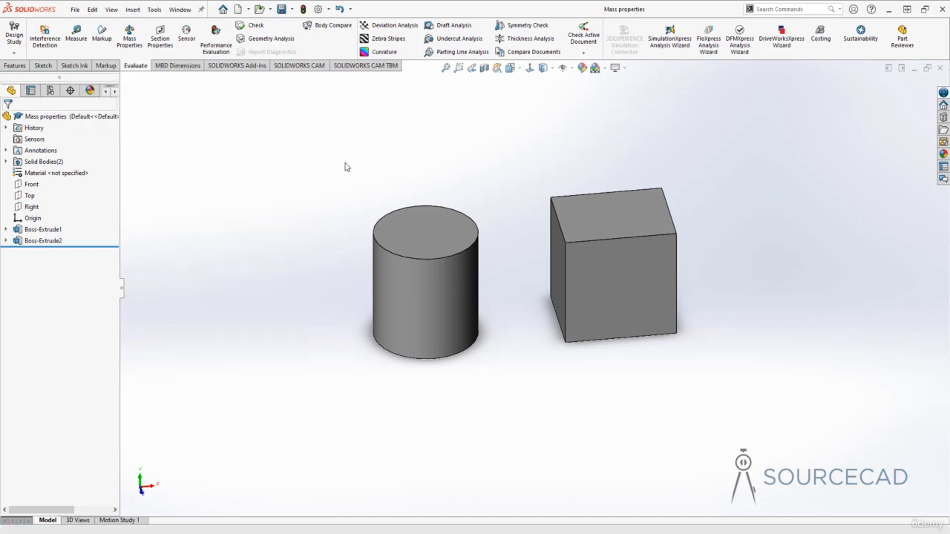
Review the mass properties report of the whole part without an assigned material, including density, mass, volume and center of mass.
click(131, 40)
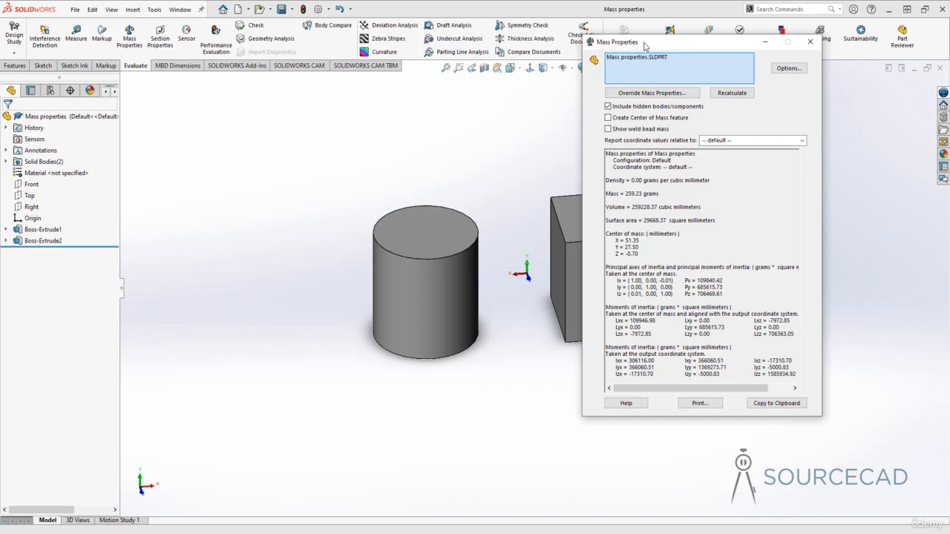
drag(644, 46, 699, 55)
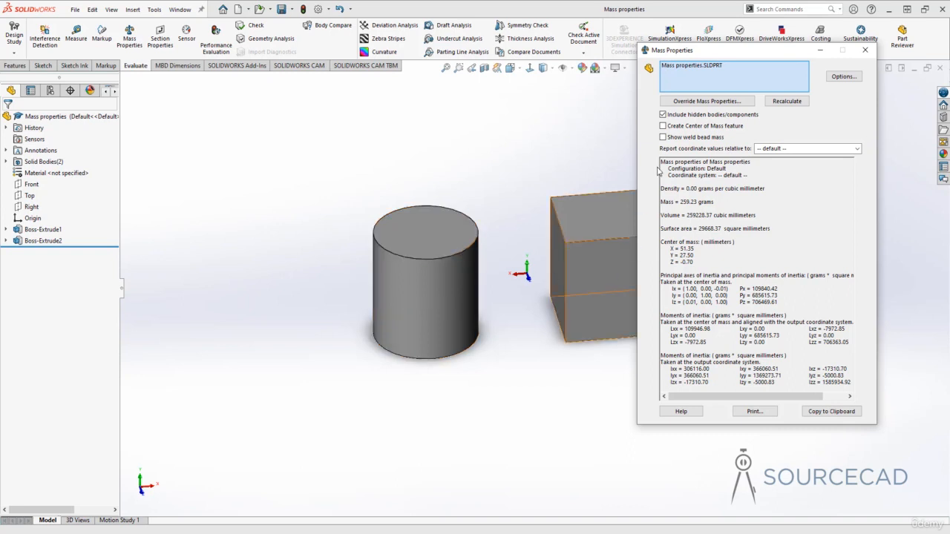
drag(661, 163, 849, 383)
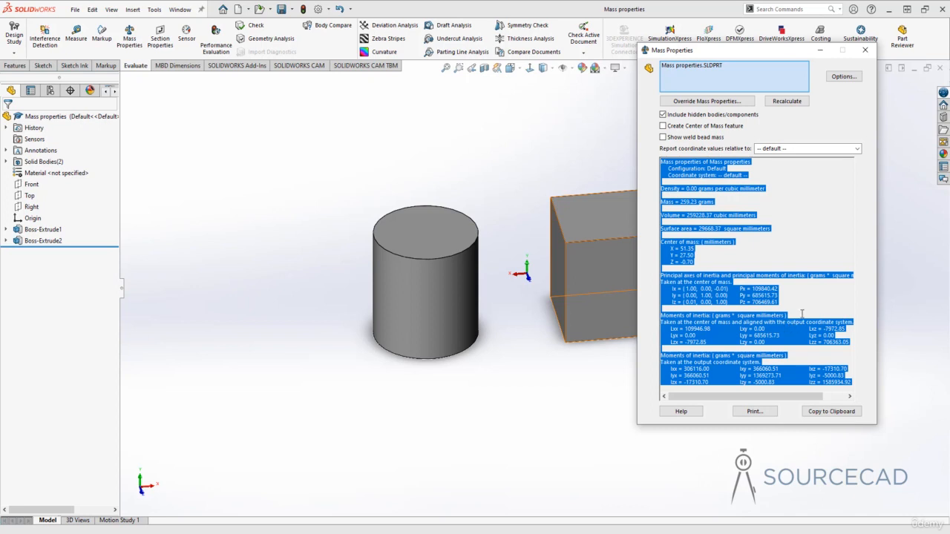
click(754, 254)
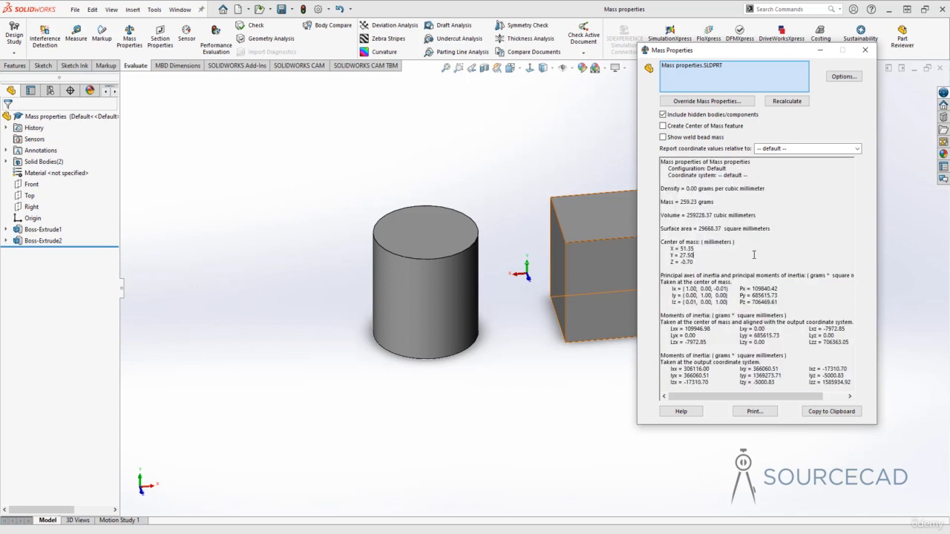
click(866, 52)
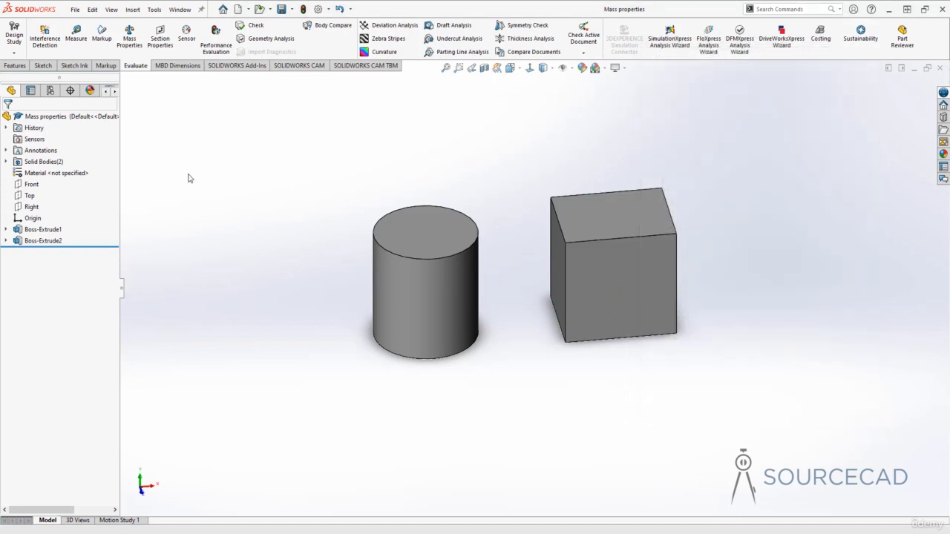
Open material editing for the part and list the categories of the SOLIDWORKS Materials library.
click(37, 175)
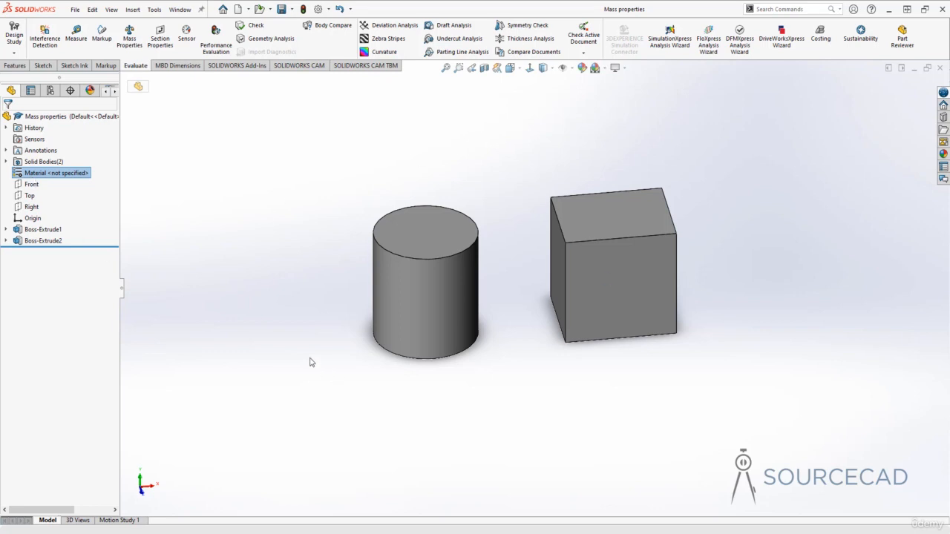
right_click(35, 176)
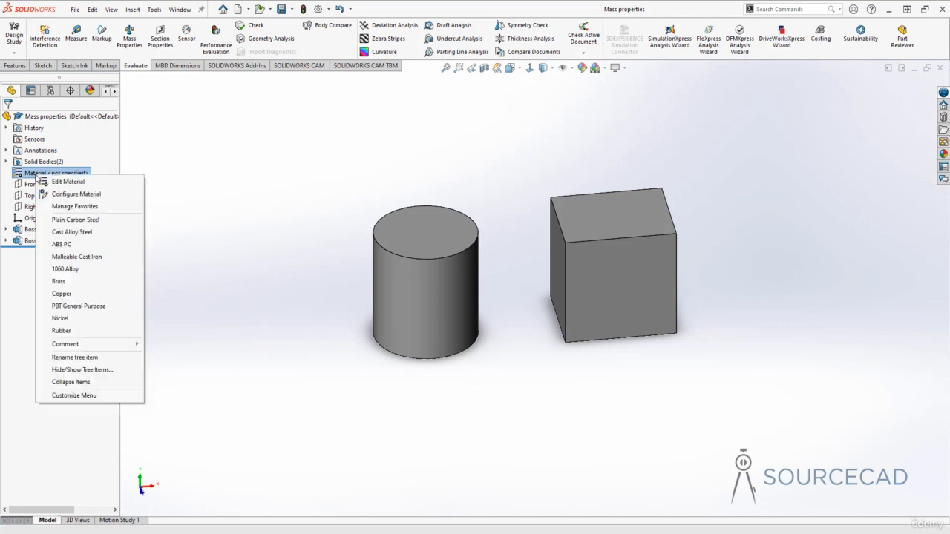
click(108, 185)
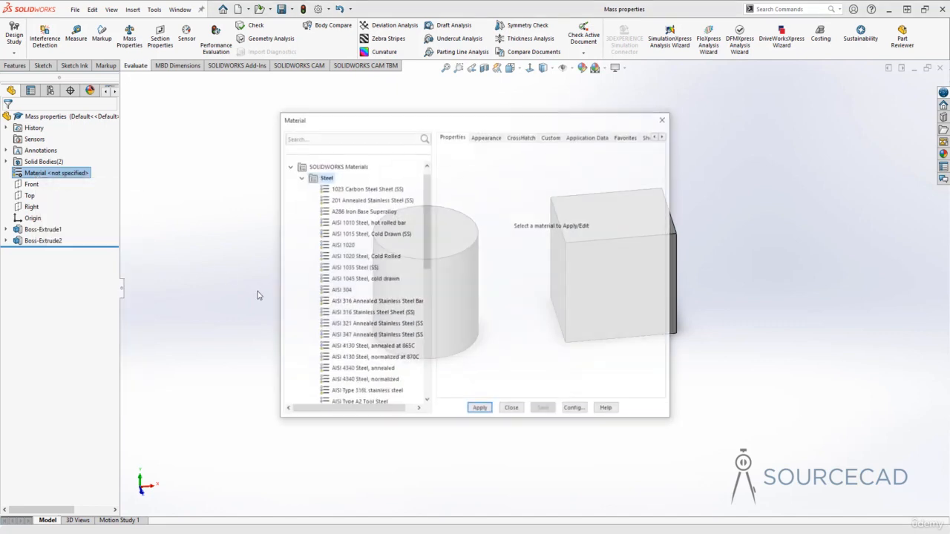
click(300, 179)
click(289, 177)
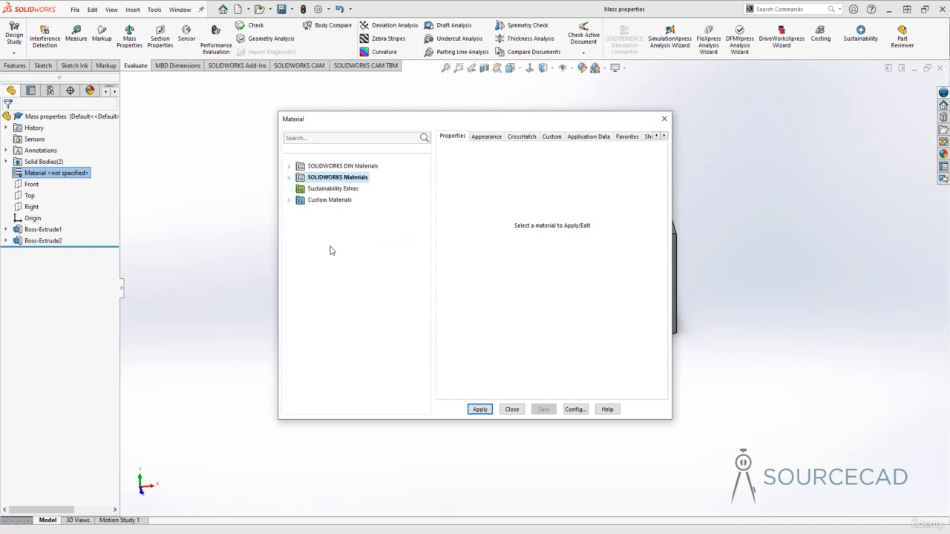
drag(390, 121, 407, 103)
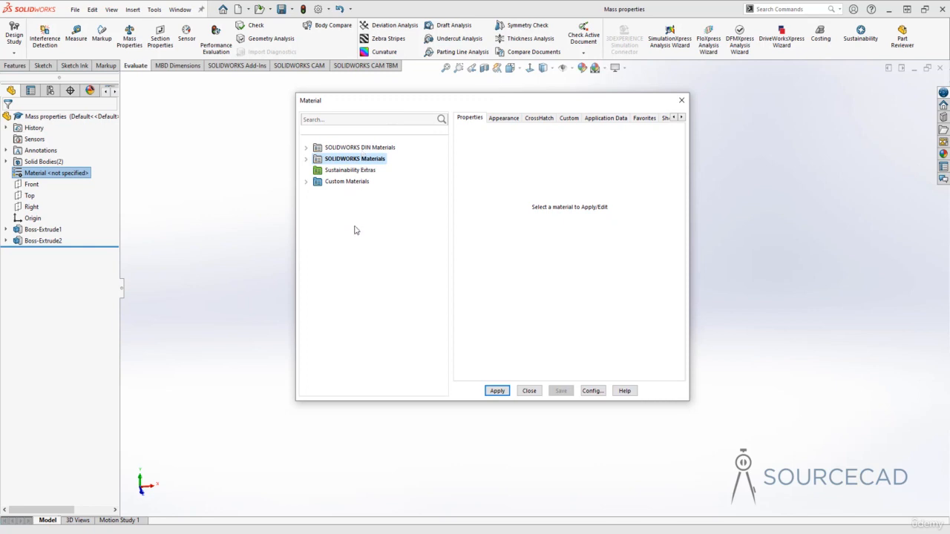
click(306, 160)
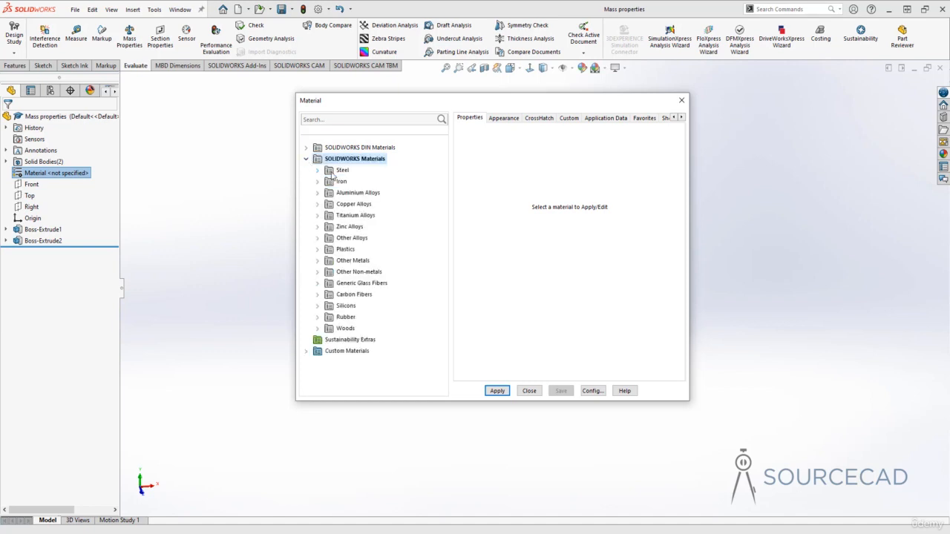
Select Galvanized Steel from the Steel category of the SOLIDWORKS Materials library.
click(331, 172)
click(337, 183)
click(340, 194)
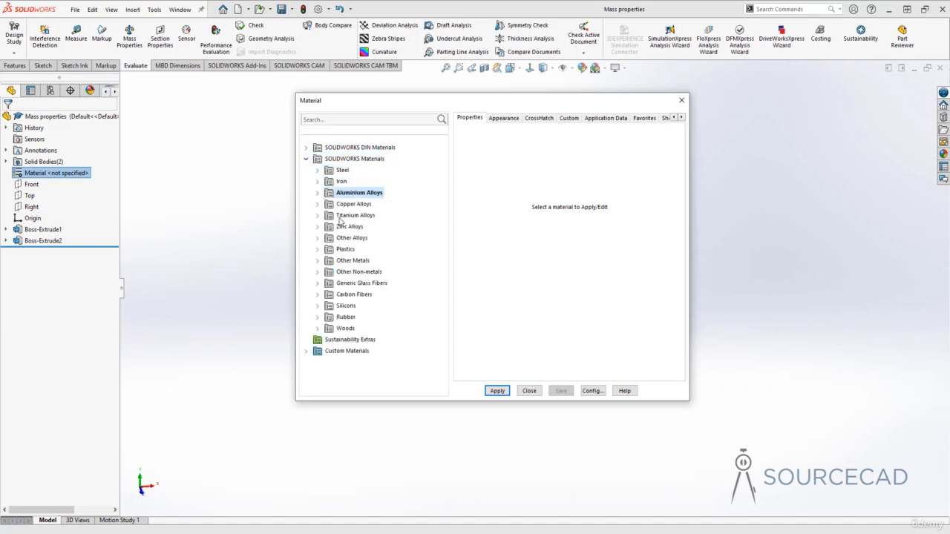
drag(369, 104, 566, 92)
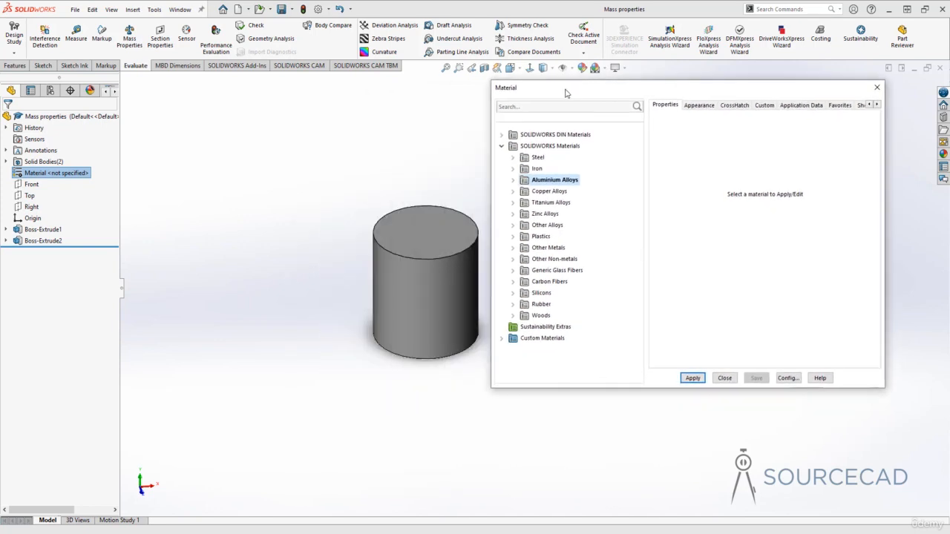
click(537, 158)
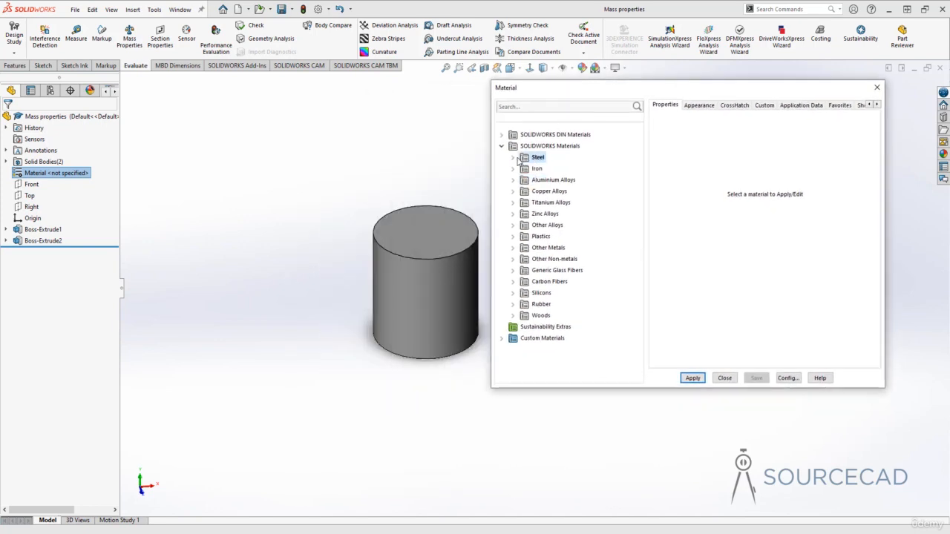
click(513, 158)
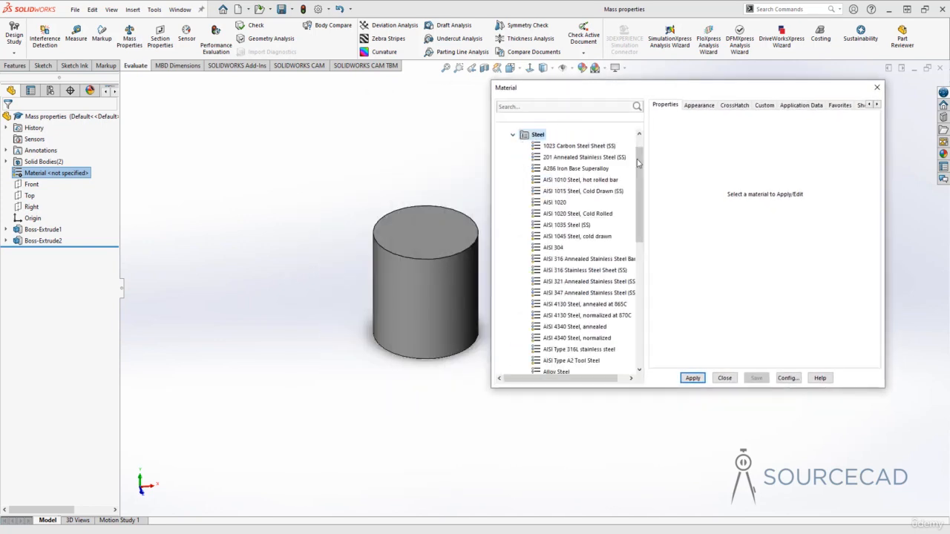
drag(640, 170, 641, 209)
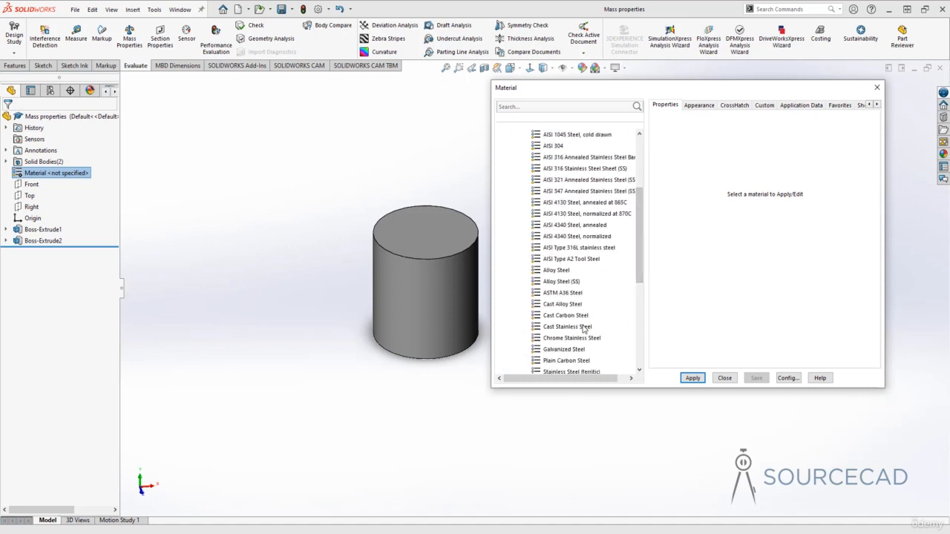
click(575, 350)
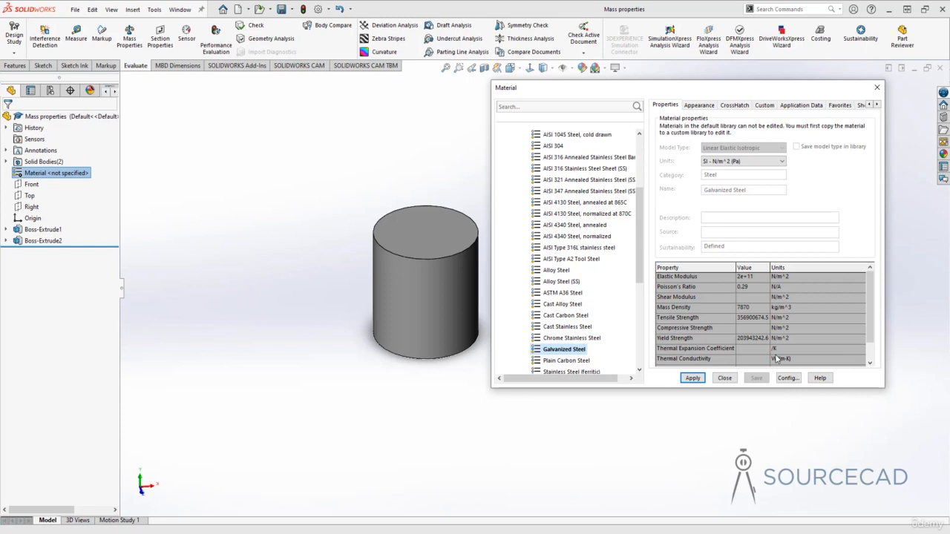
Examine the Galvanized Steel properties in English (IPS) and SI - N/m^2 (Pa) units, and its associated appearance.
scroll(816, 298, down, 1)
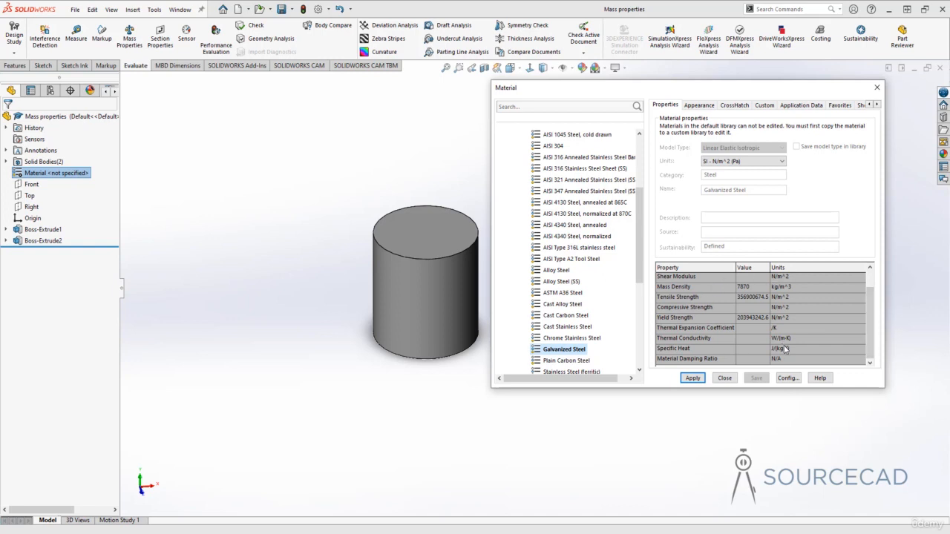
scroll(870, 299, up, 1)
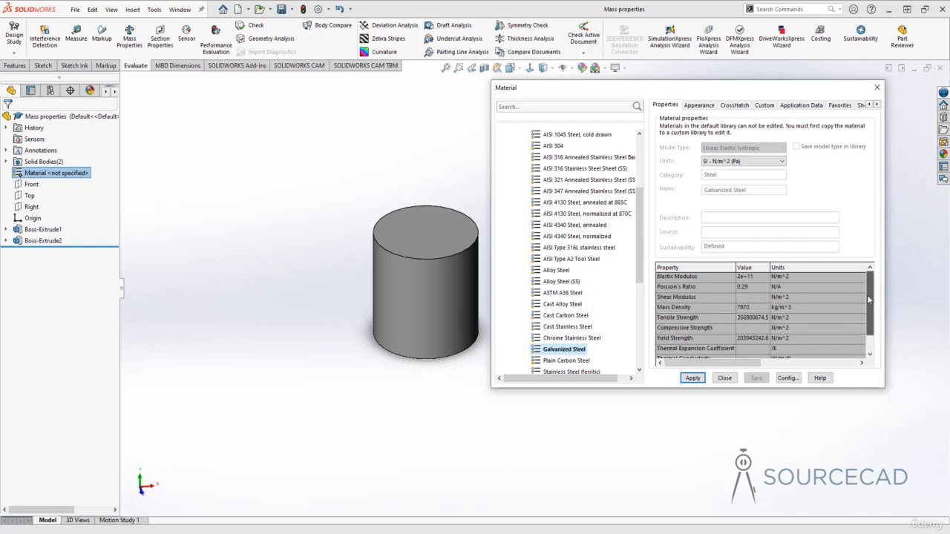
click(778, 164)
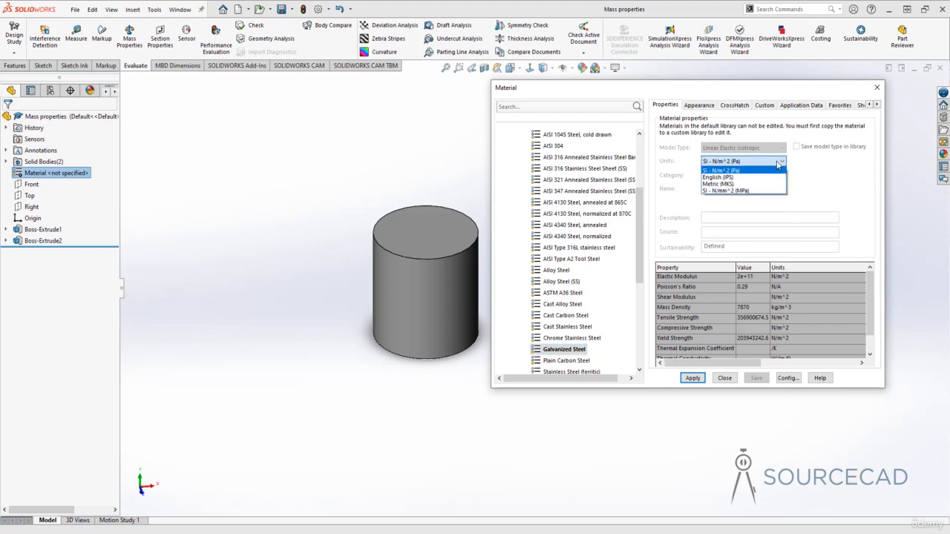
click(758, 178)
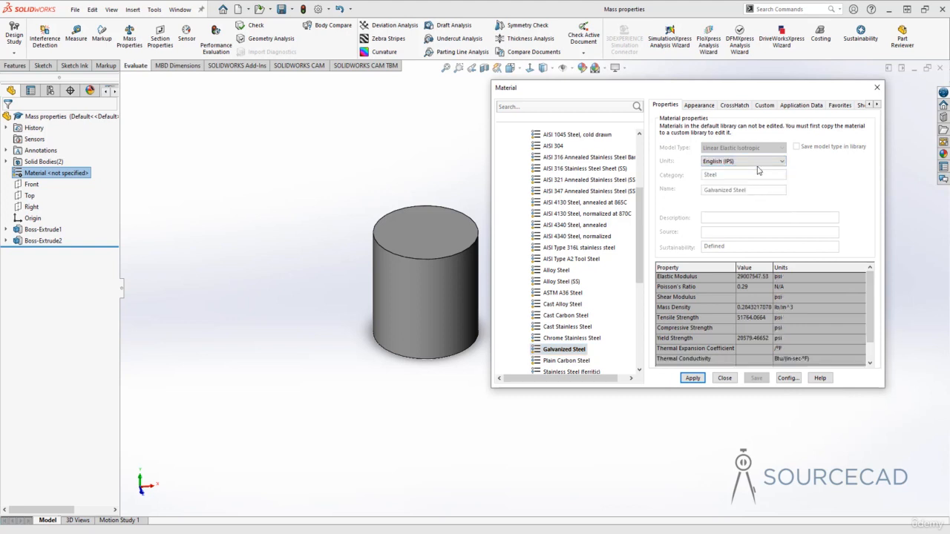
click(757, 163)
click(756, 170)
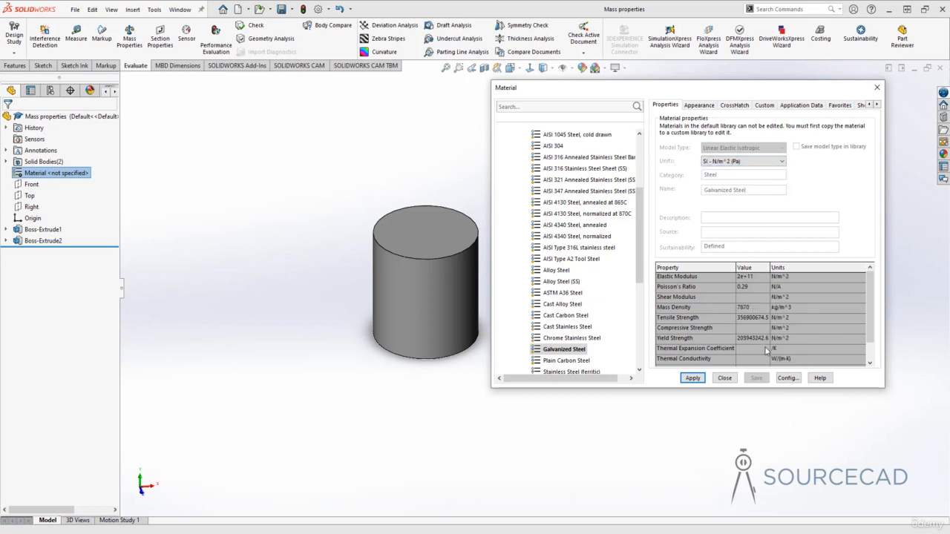
click(699, 105)
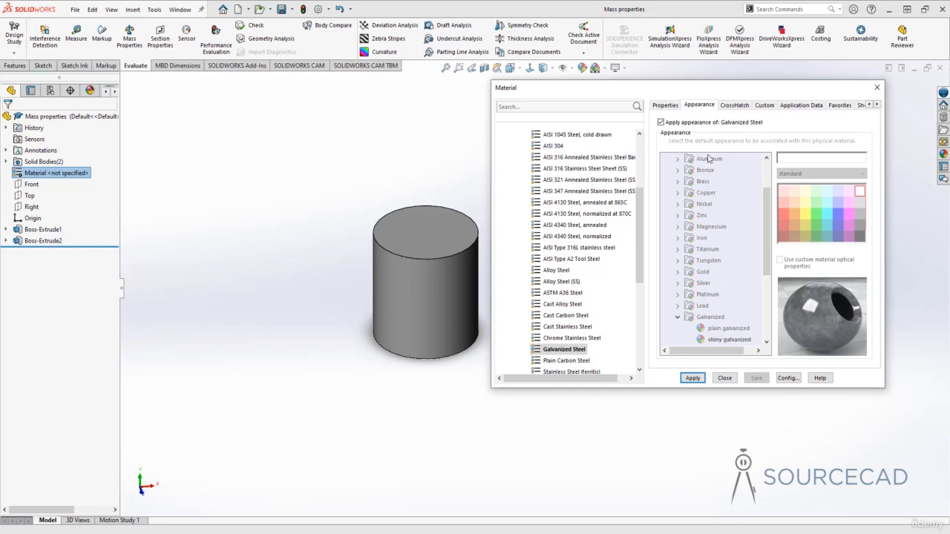
click(666, 107)
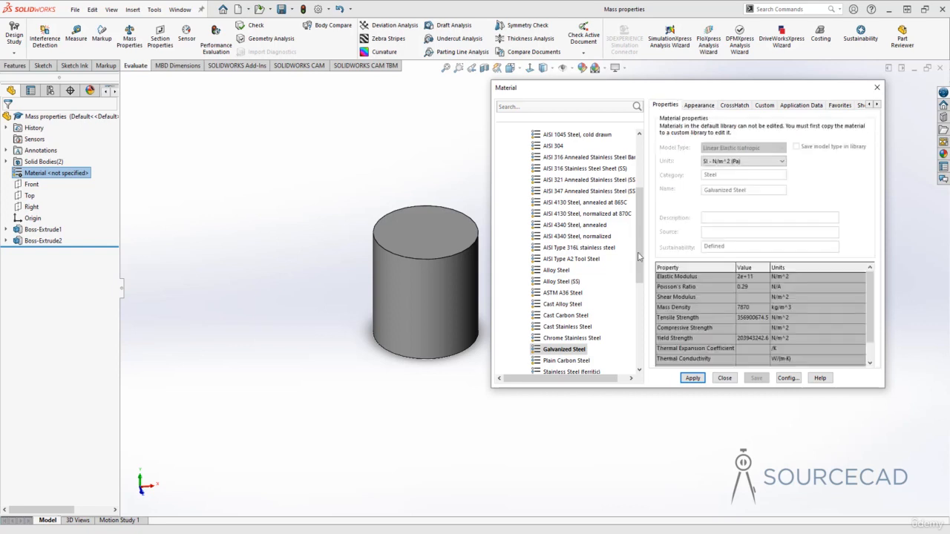
Apply Galvanized Steel to the part and close the material library.
click(567, 351)
click(693, 380)
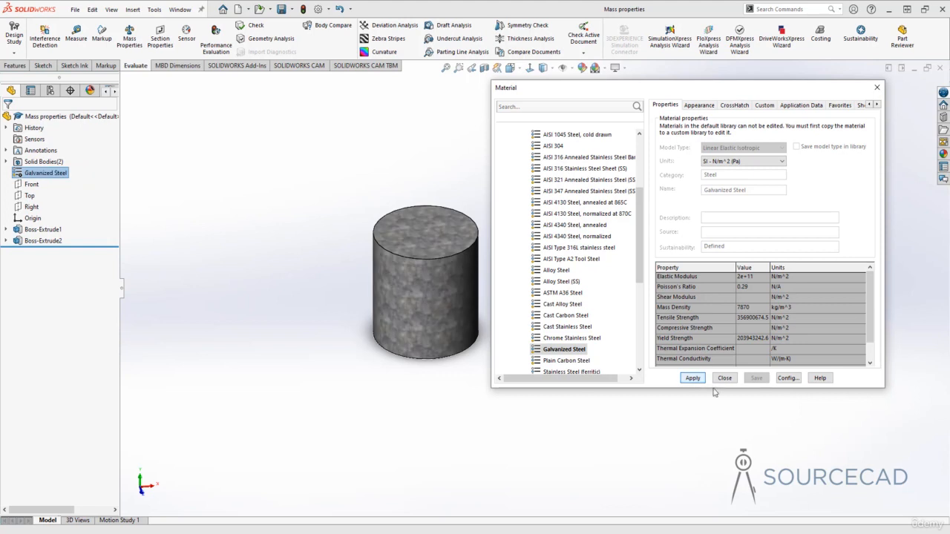
click(725, 378)
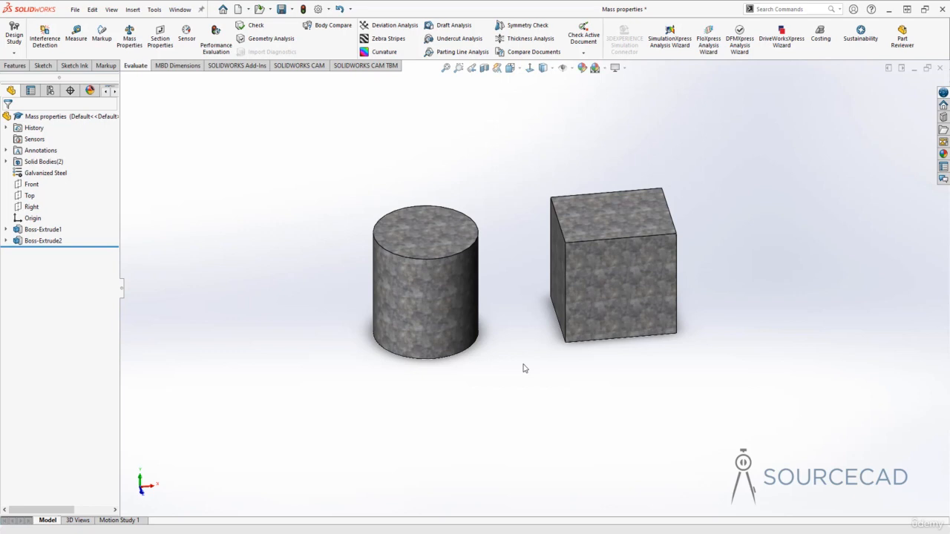
Review the mass properties of the galvanized steel part, examining its density, mass and volume.
middle_drag(500, 305, 515, 254)
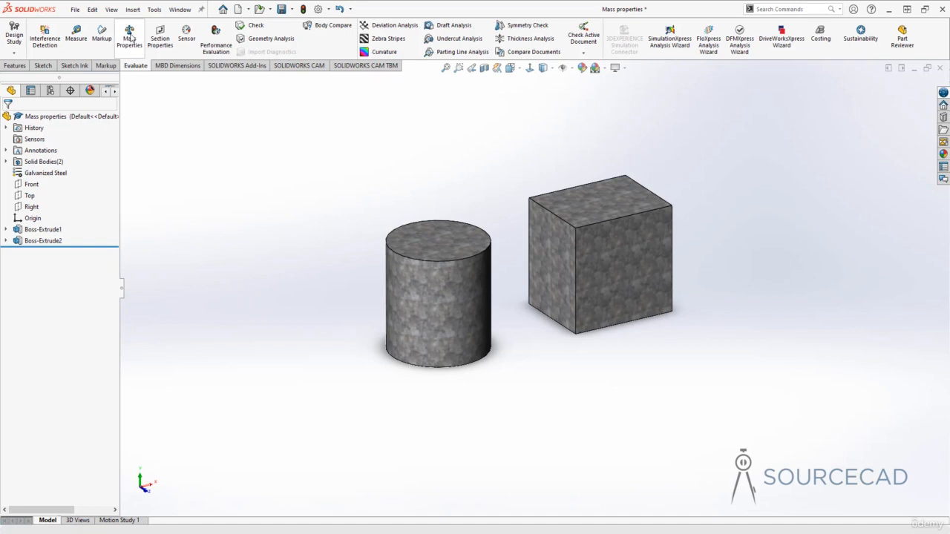
click(131, 37)
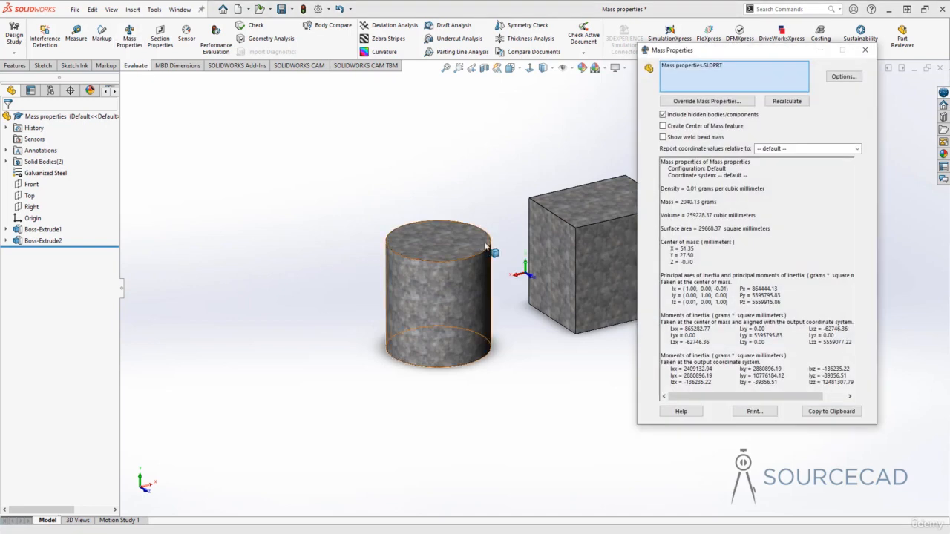
drag(718, 52, 679, 52)
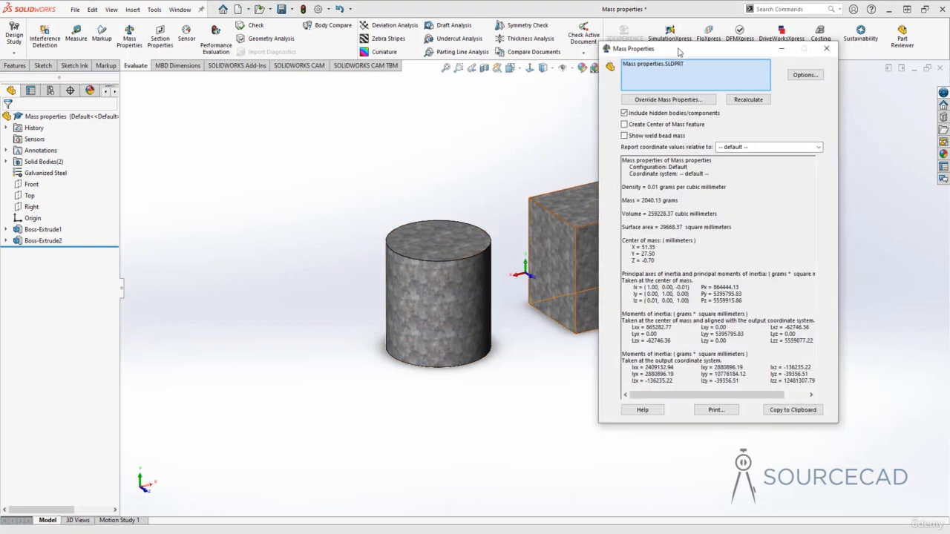
double_click(652, 188)
click(655, 187)
drag(653, 187, 659, 187)
click(657, 214)
drag(641, 200, 656, 202)
click(826, 51)
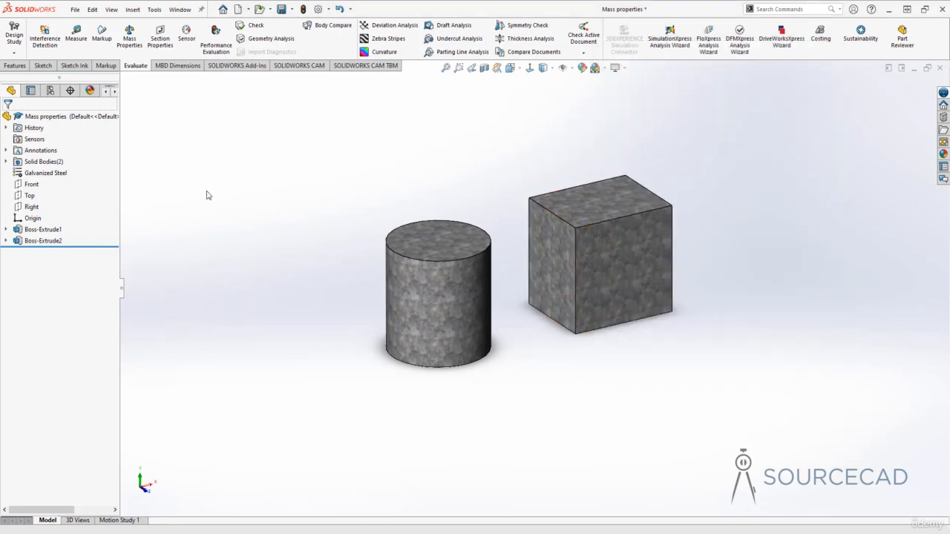
Replace the part's material with Oak from the Woods category of the SOLIDWORKS Materials library and close the library.
click(45, 173)
right_click(46, 174)
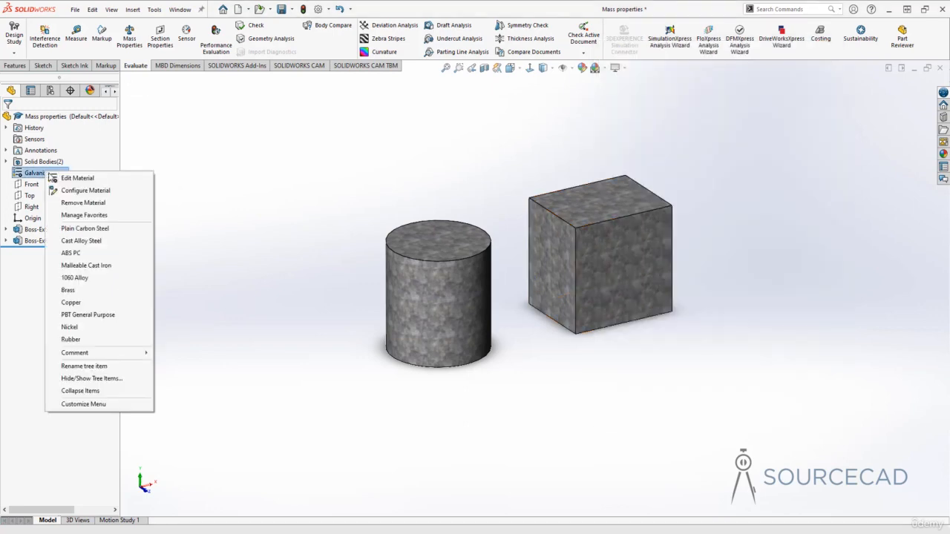
click(74, 178)
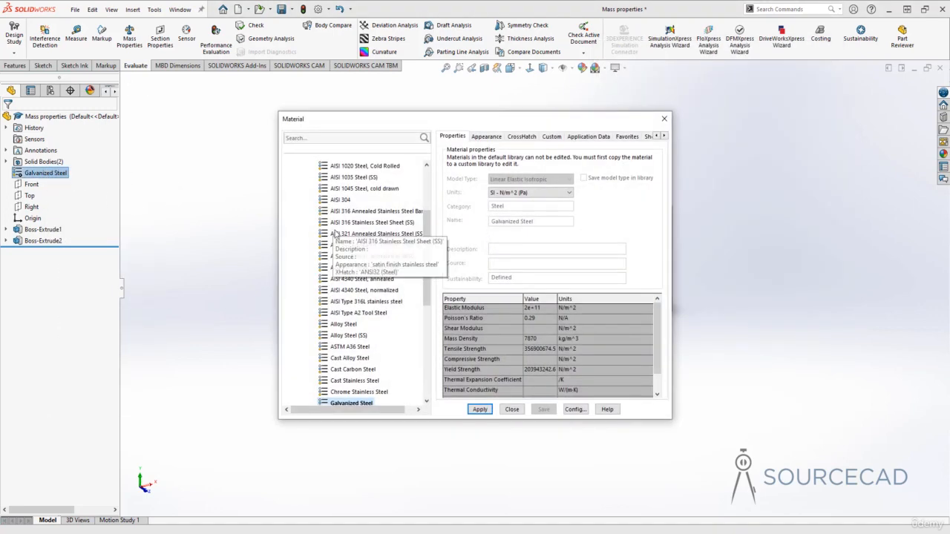
scroll(338, 289, down, 7)
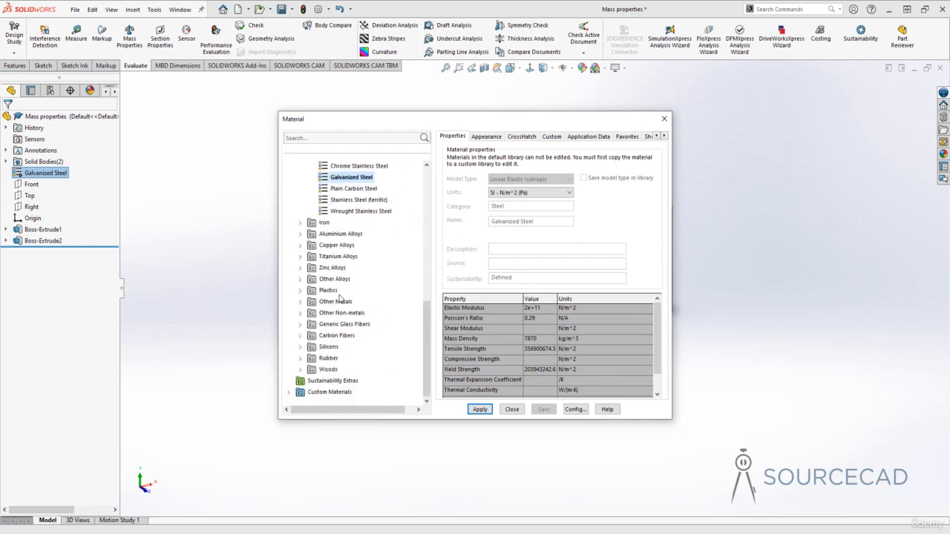
click(331, 370)
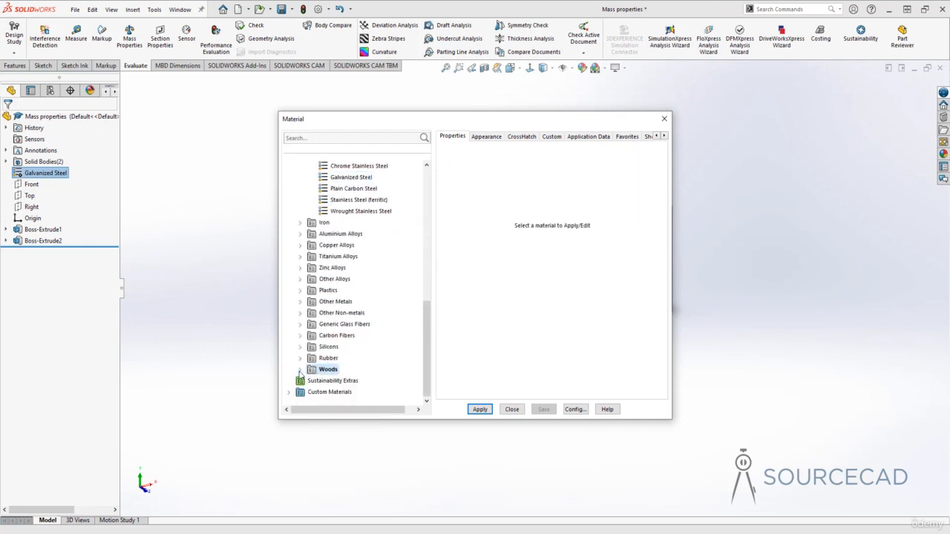
click(300, 370)
scroll(354, 327, down, 1)
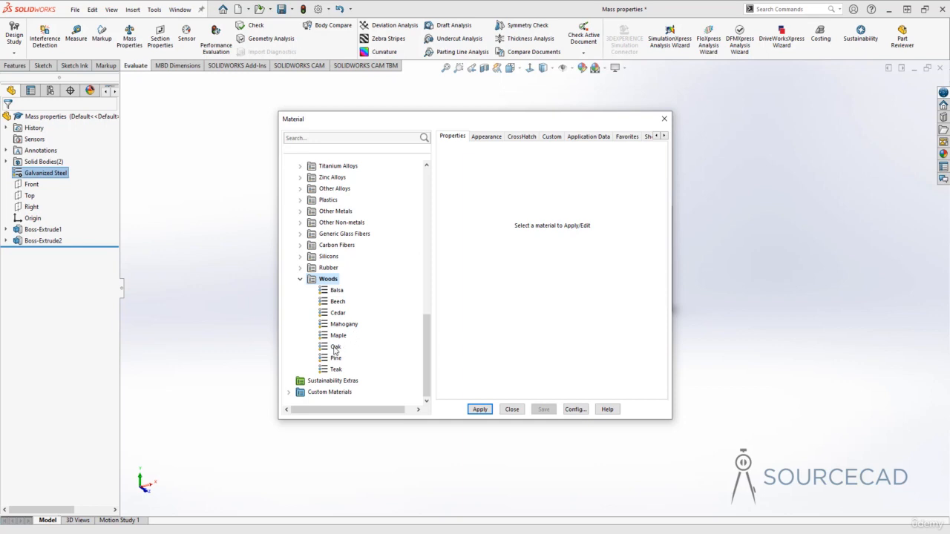
click(335, 347)
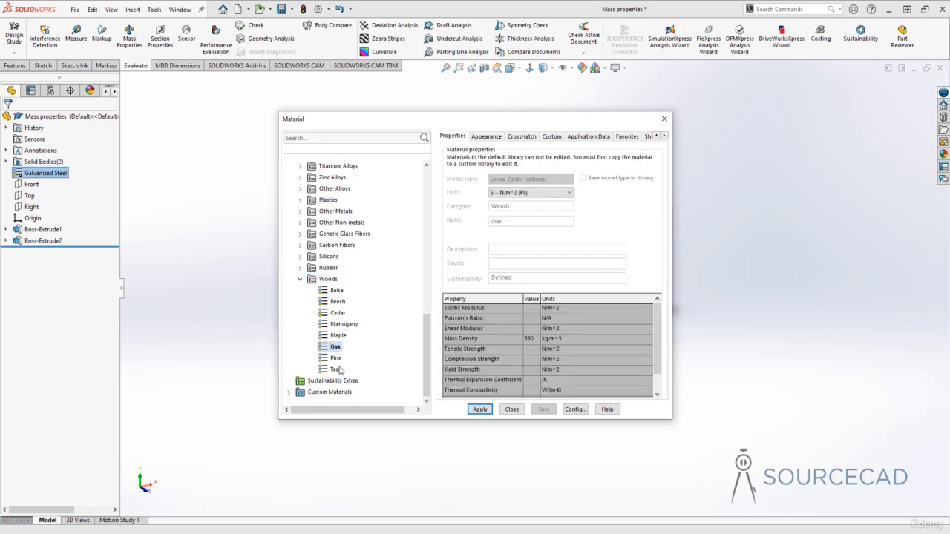
click(479, 409)
click(512, 409)
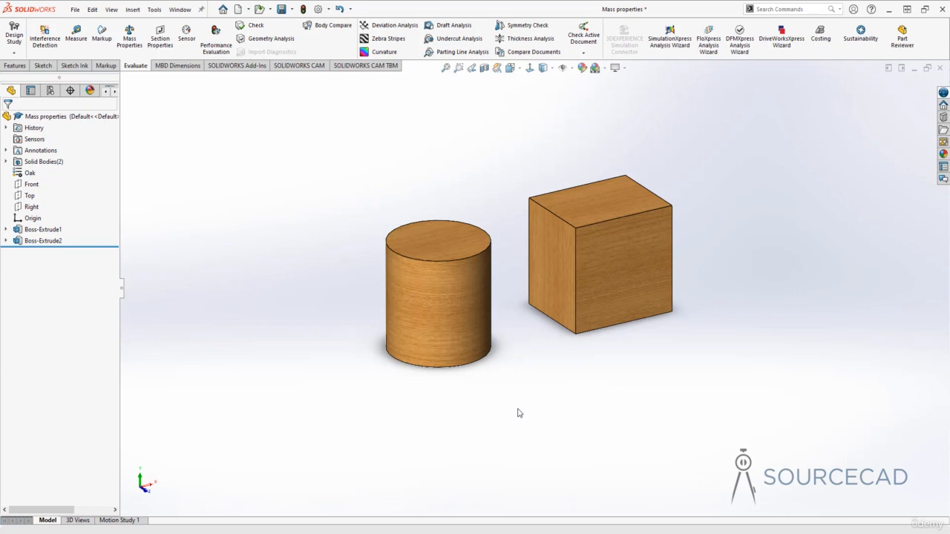
Evaluate the mass properties of the oak part, checking its mass, and close the report.
click(129, 42)
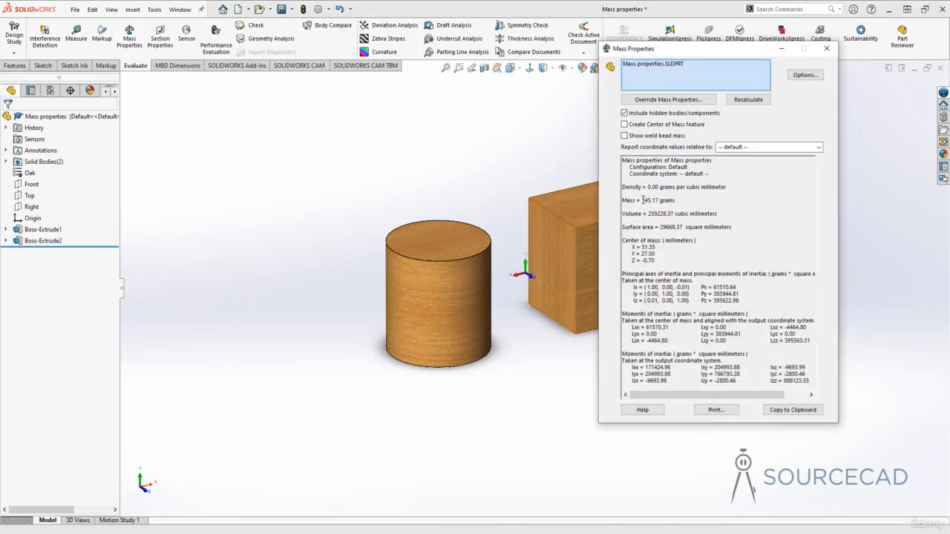
drag(643, 200, 653, 201)
click(710, 238)
click(827, 49)
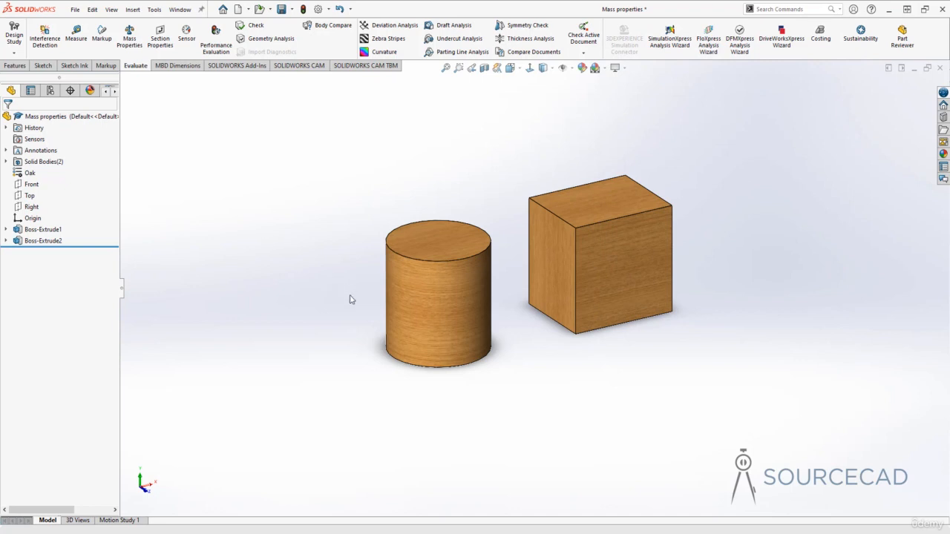
Open the material library for only the block body, Boss-Extrude2, from the part's solid bodies.
click(6, 161)
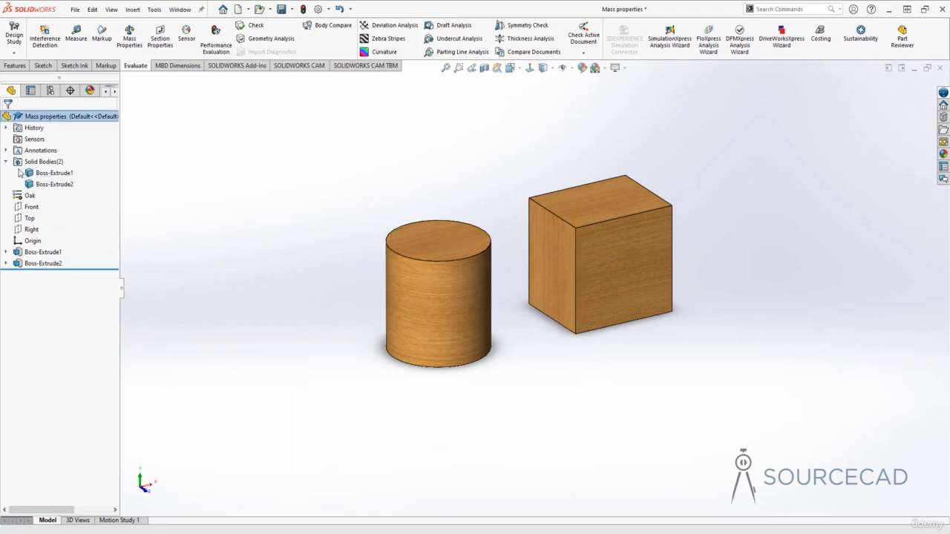
click(46, 173)
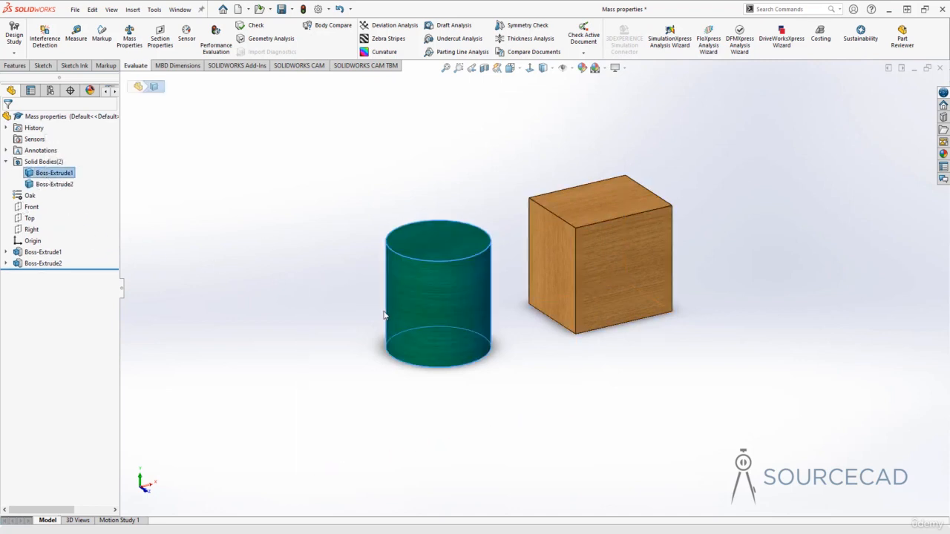
click(55, 184)
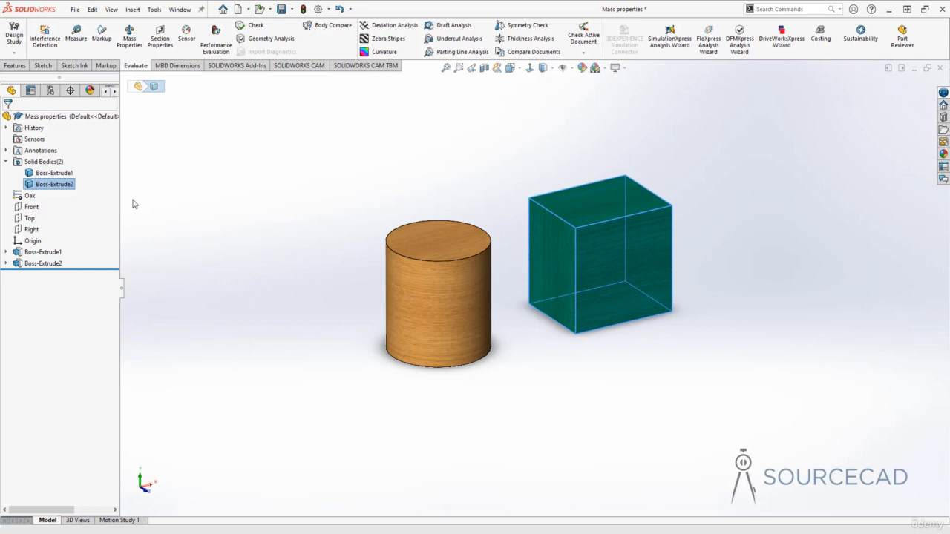
right_click(43, 188)
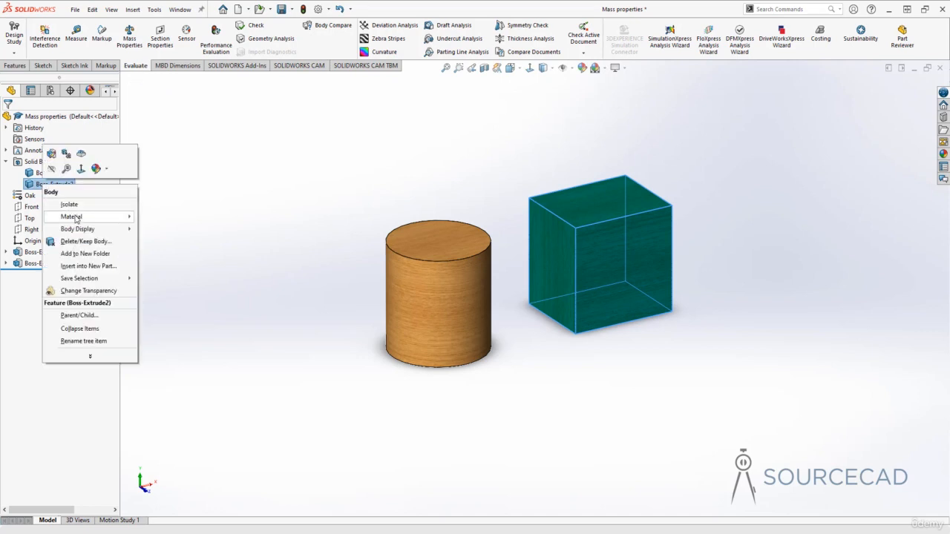
mouse_move(112, 216)
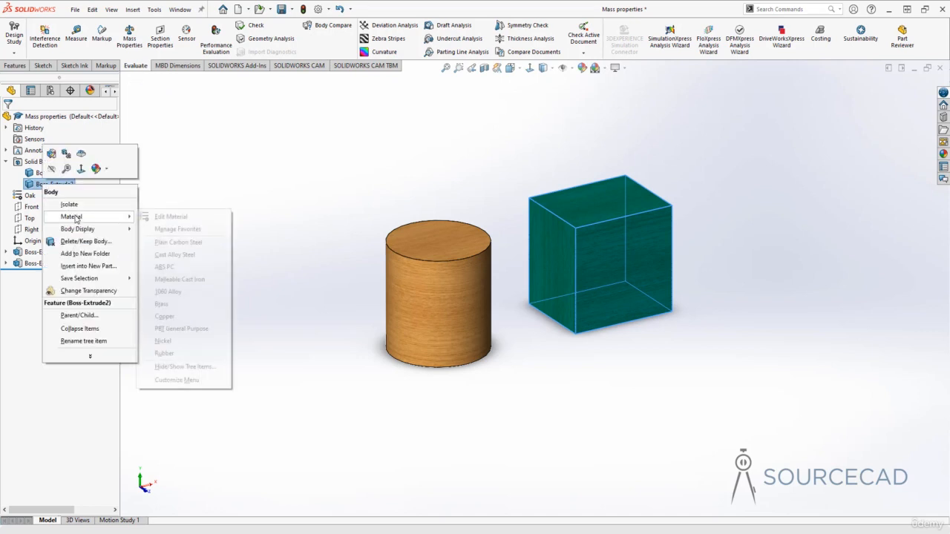
click(193, 218)
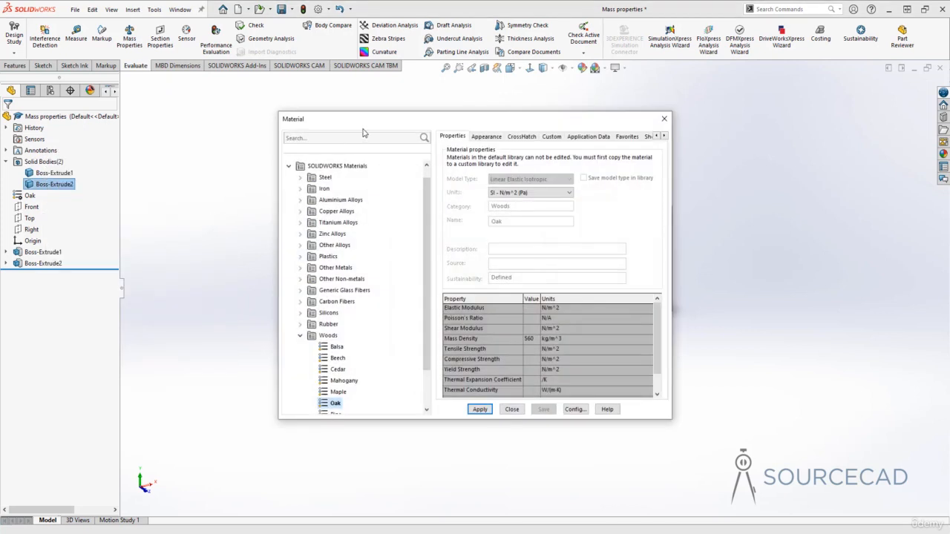
Apply ABS from the Plastics category to the block body and close the material library.
drag(364, 127, 682, 119)
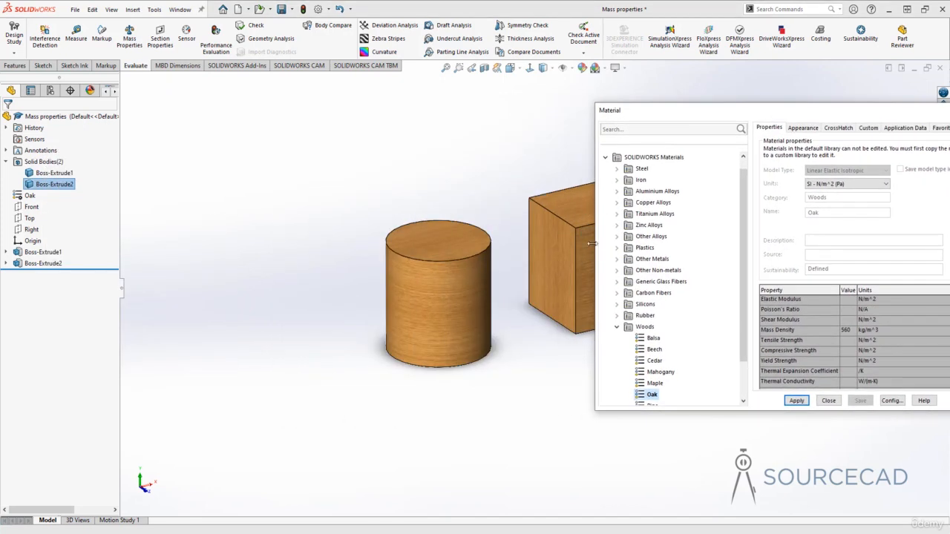
click(616, 327)
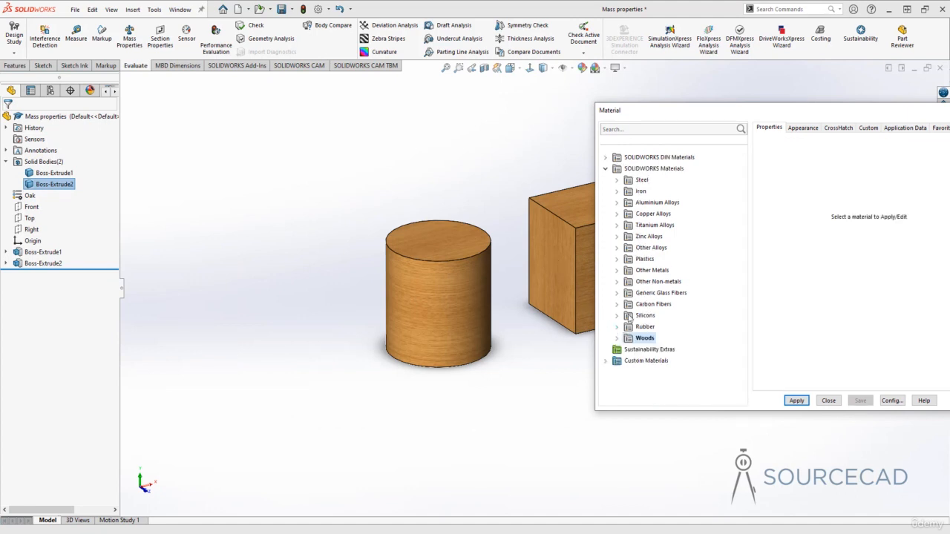
click(622, 261)
scroll(660, 305, down, 10)
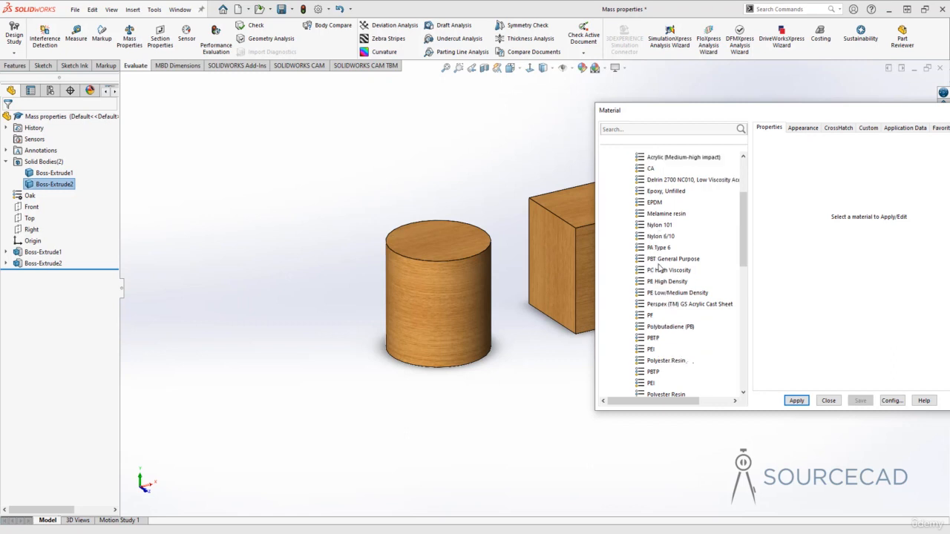
scroll(658, 271, up, 10)
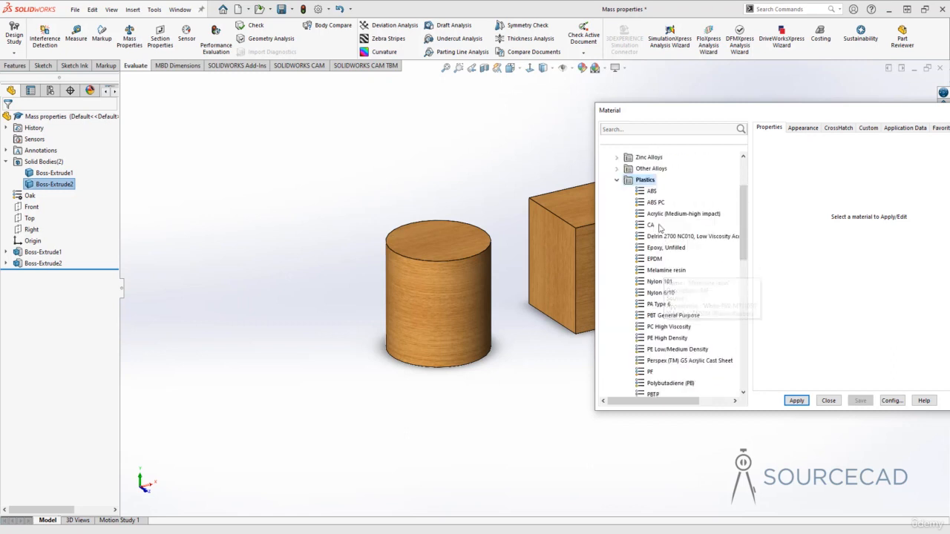
click(653, 194)
drag(744, 116, 590, 88)
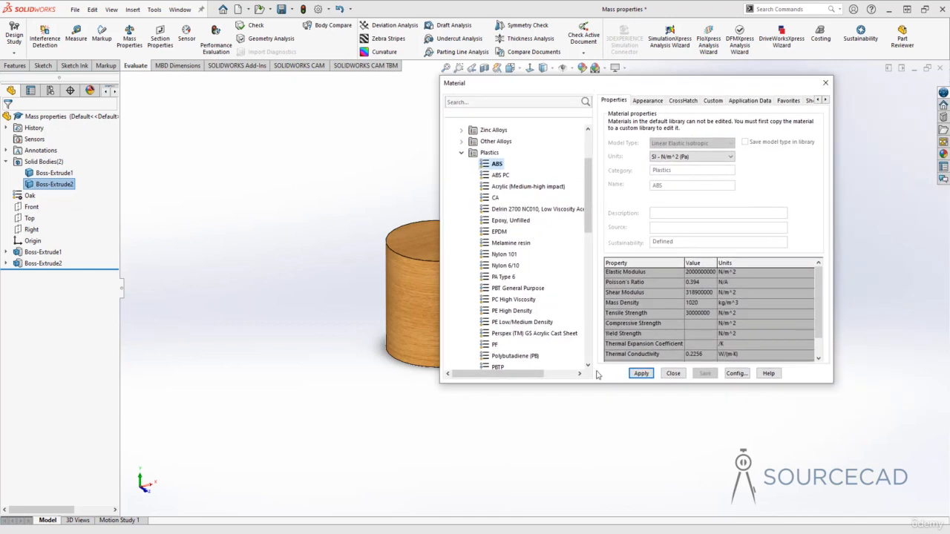
click(672, 374)
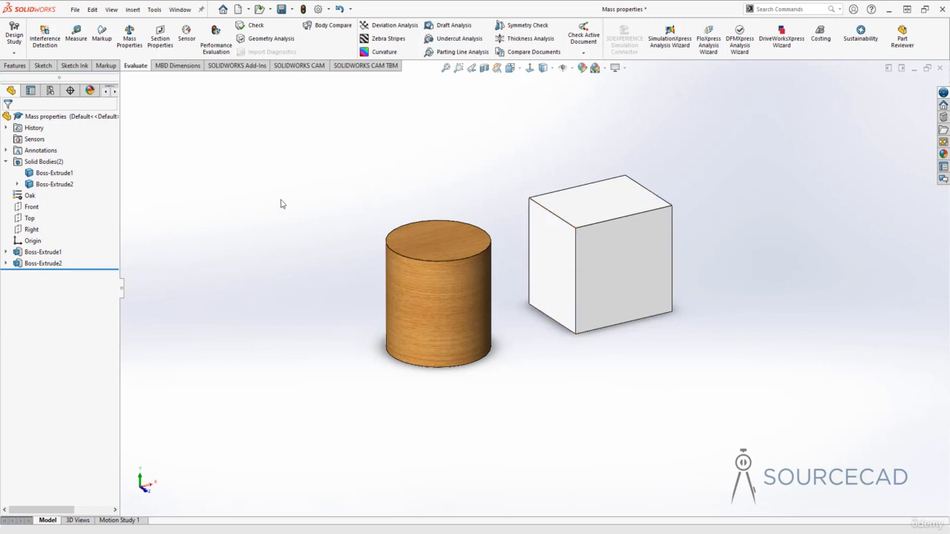
Evaluate the mass properties of the whole part with its two materials, examining density and mass.
click(130, 38)
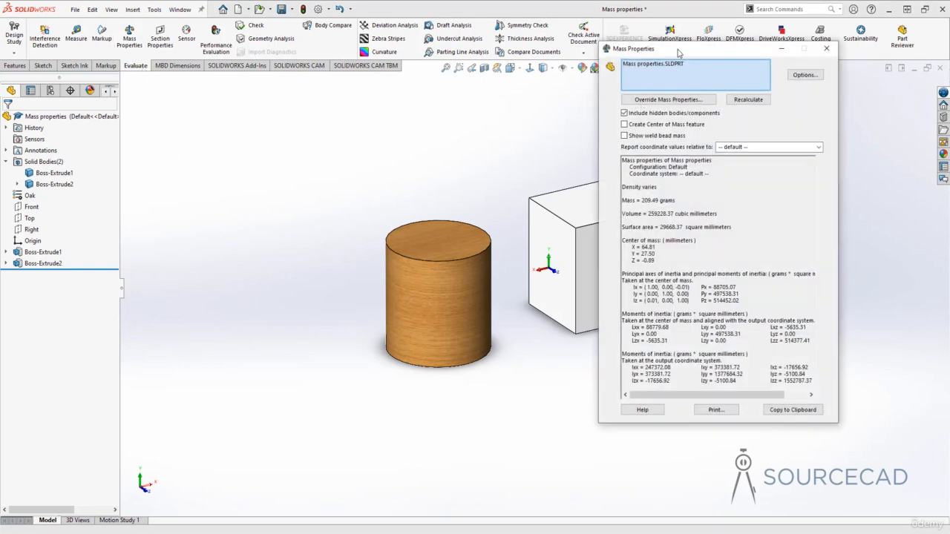
drag(672, 50, 174, 56)
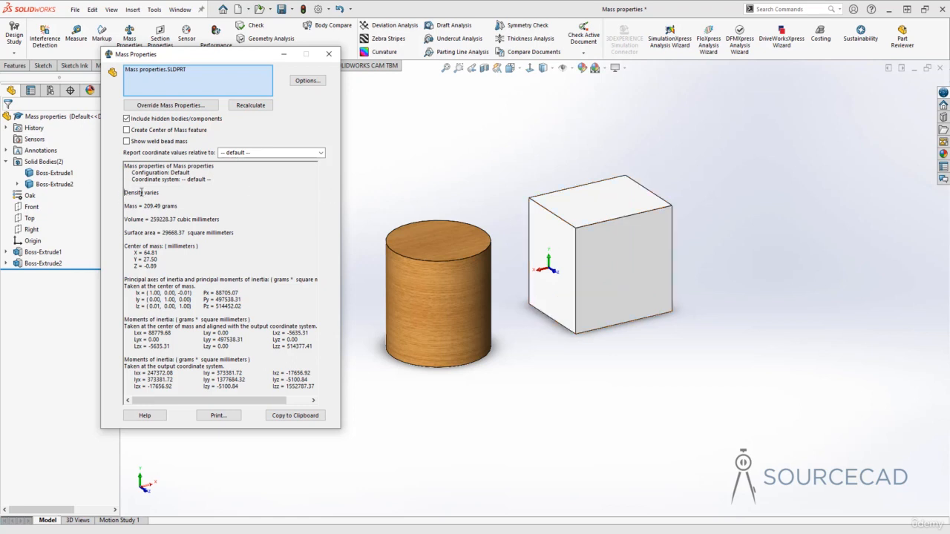
triple_click(141, 192)
click(172, 194)
drag(144, 206, 237, 386)
click(145, 208)
Clear the mass properties selection and evaluate the cylinder body alone.
right_click(168, 71)
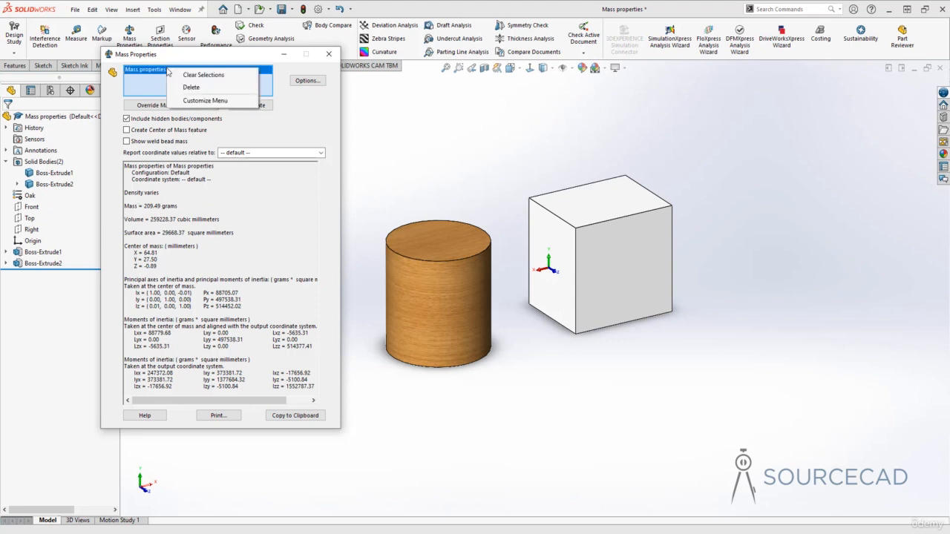
click(230, 76)
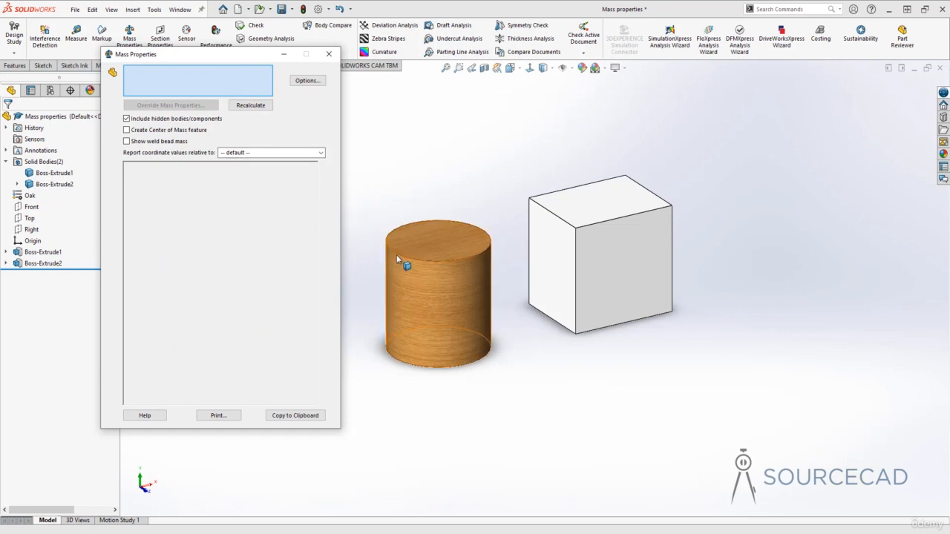
click(425, 283)
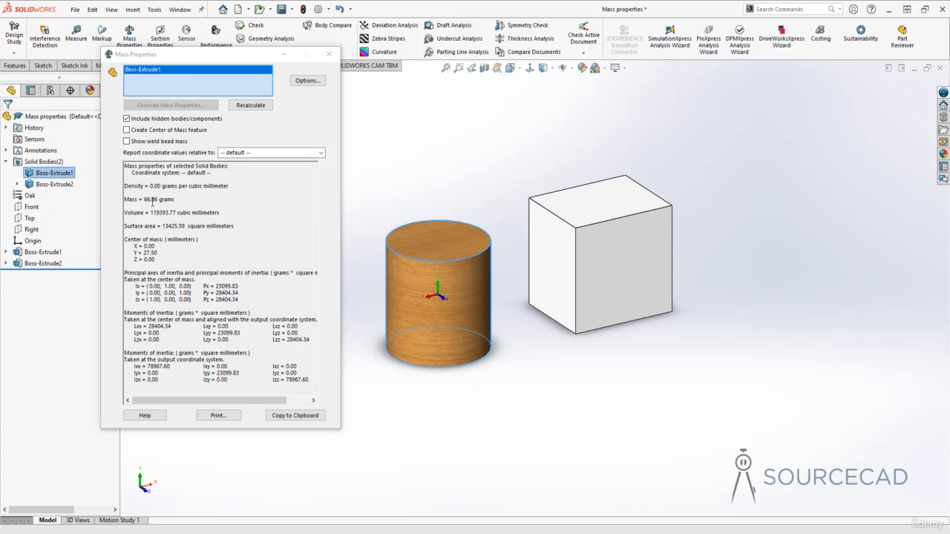
click(157, 185)
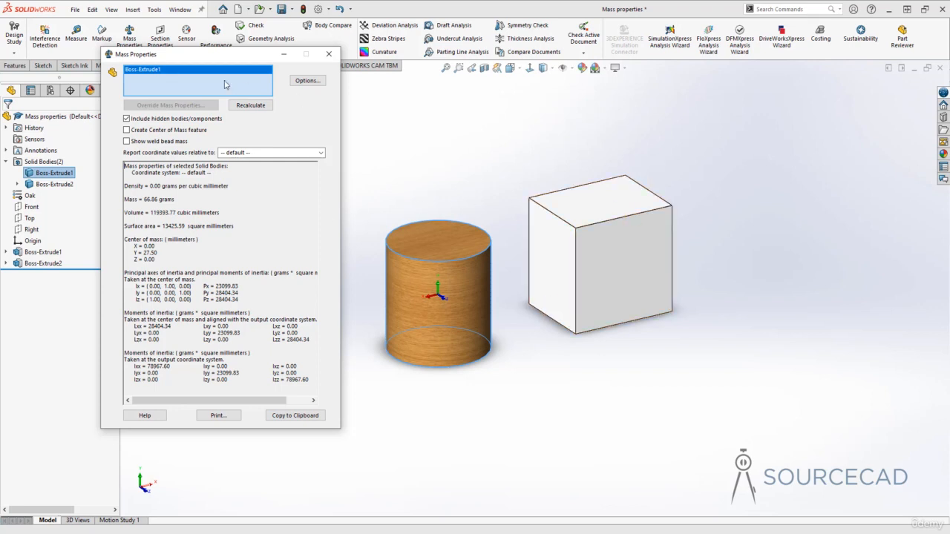
Replace the cylinder with the block body in the mass properties selection and review the block's values.
right_click(190, 69)
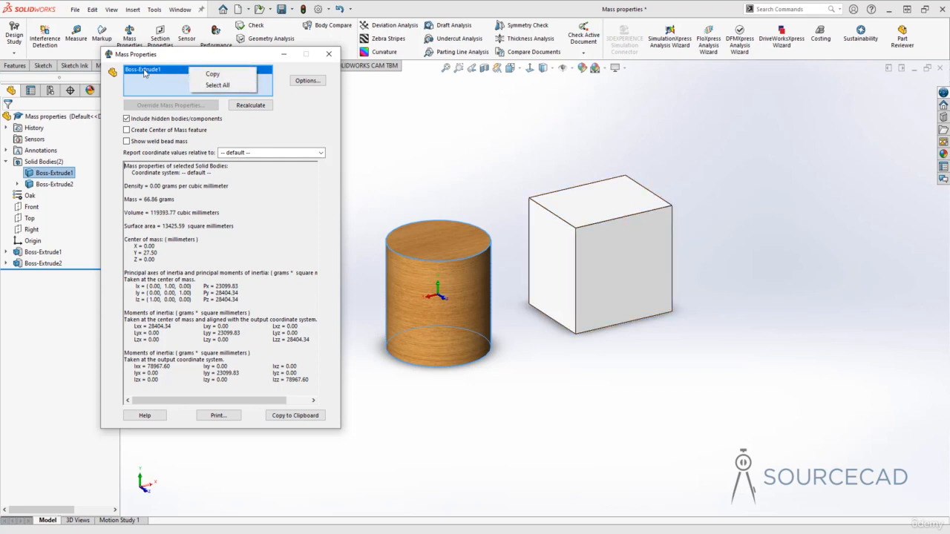
right_click(143, 69)
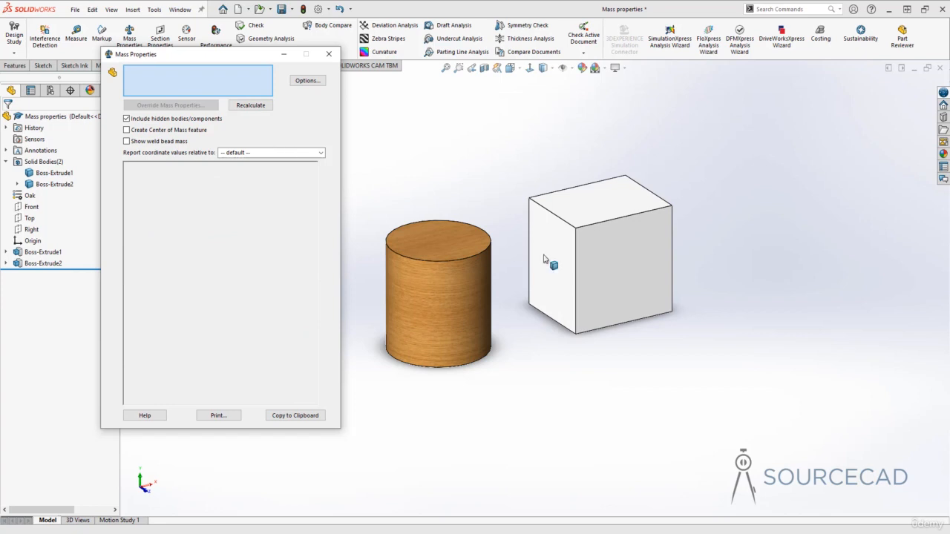
click(601, 269)
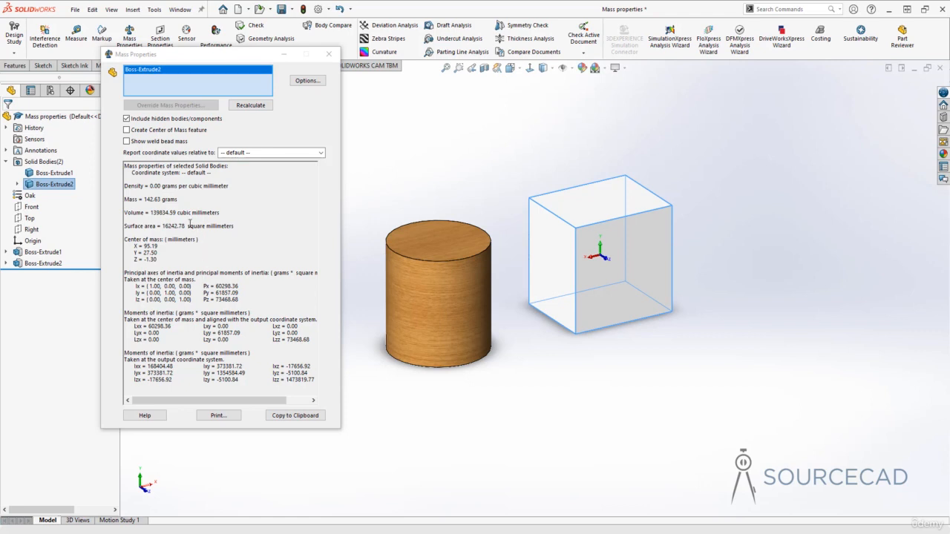
click(163, 203)
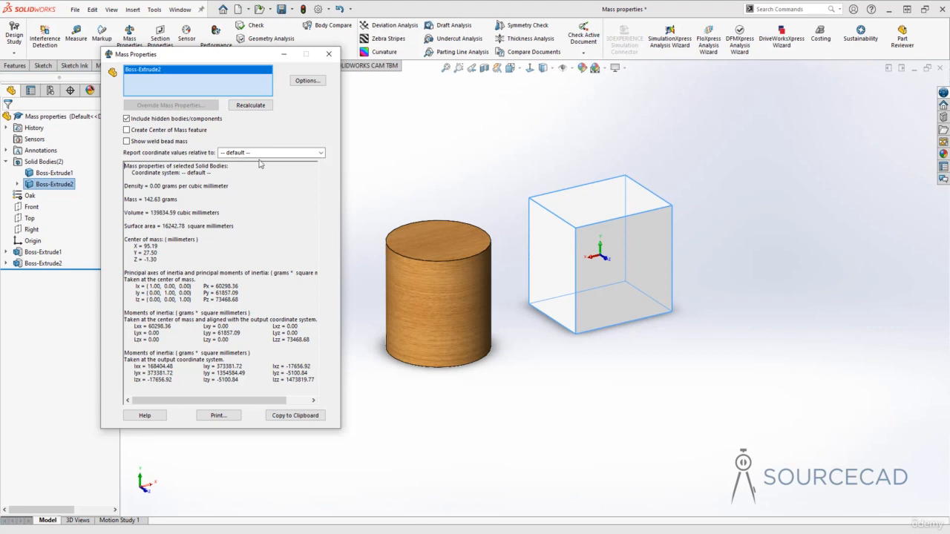
Set custom mass property units: meters for length, kilograms for mass and meters^3 for per unit volume.
click(308, 82)
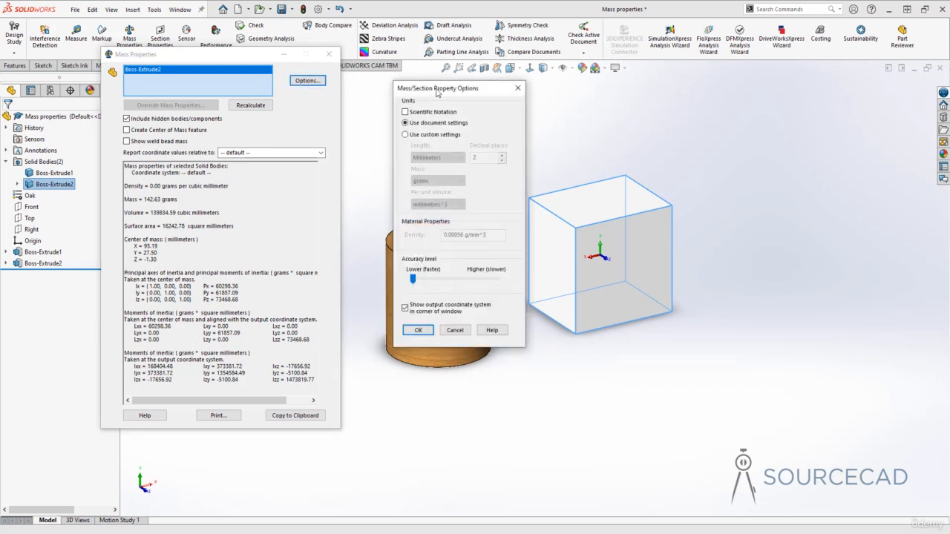
drag(438, 91, 395, 88)
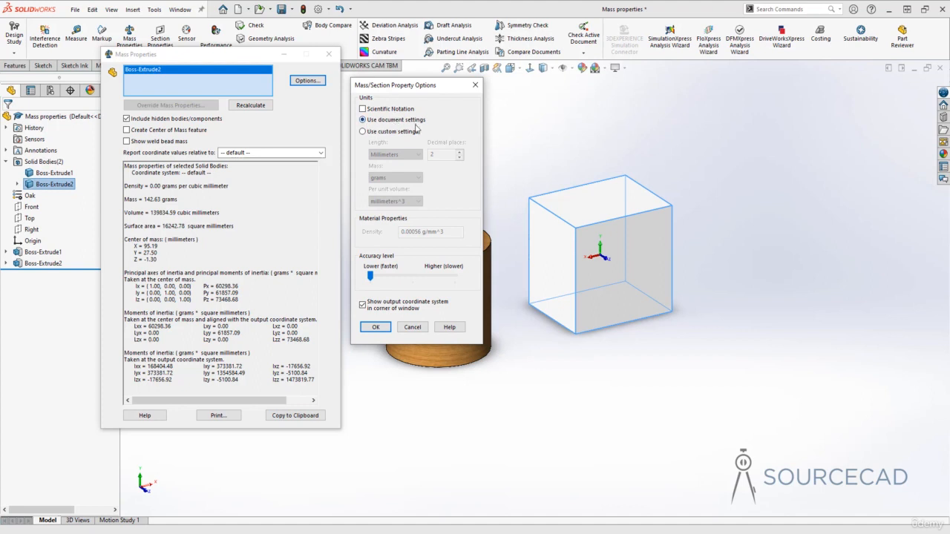
click(363, 131)
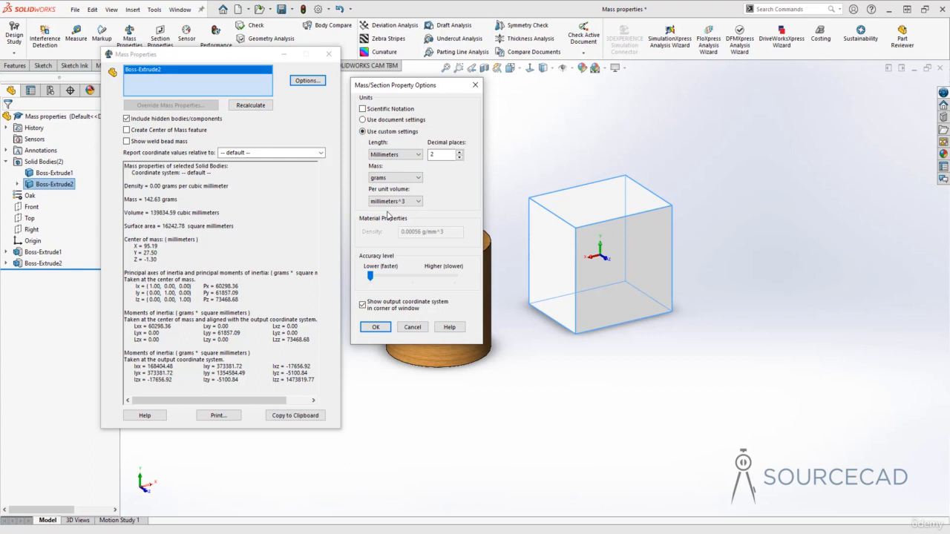
click(395, 155)
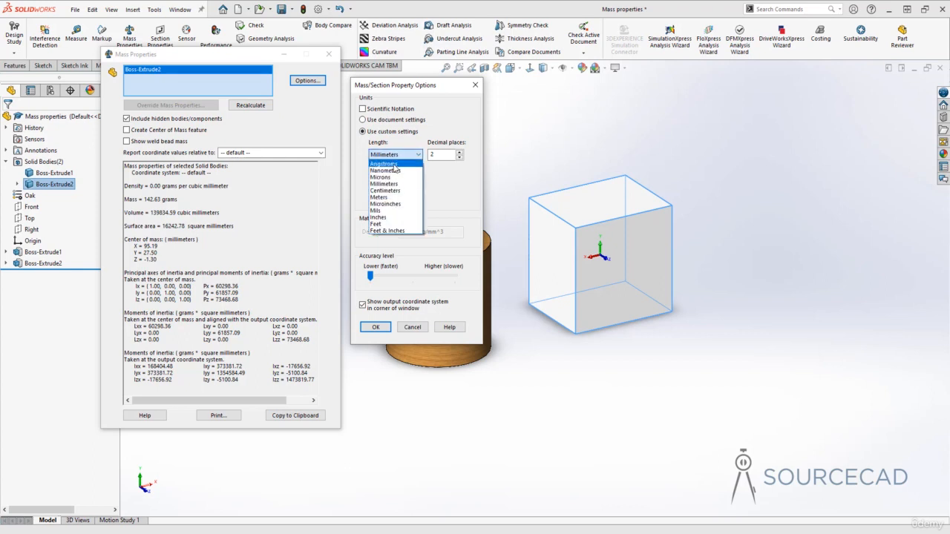
click(379, 197)
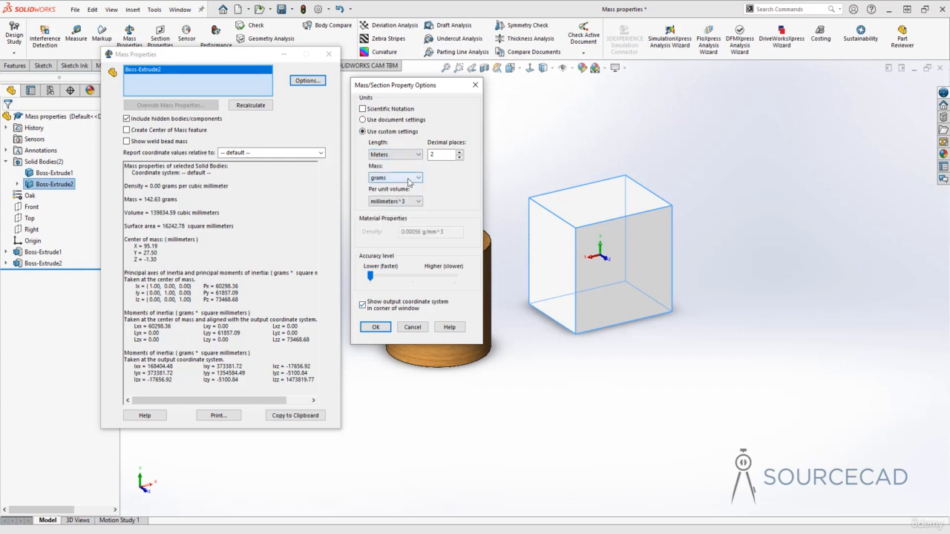
click(408, 178)
click(408, 201)
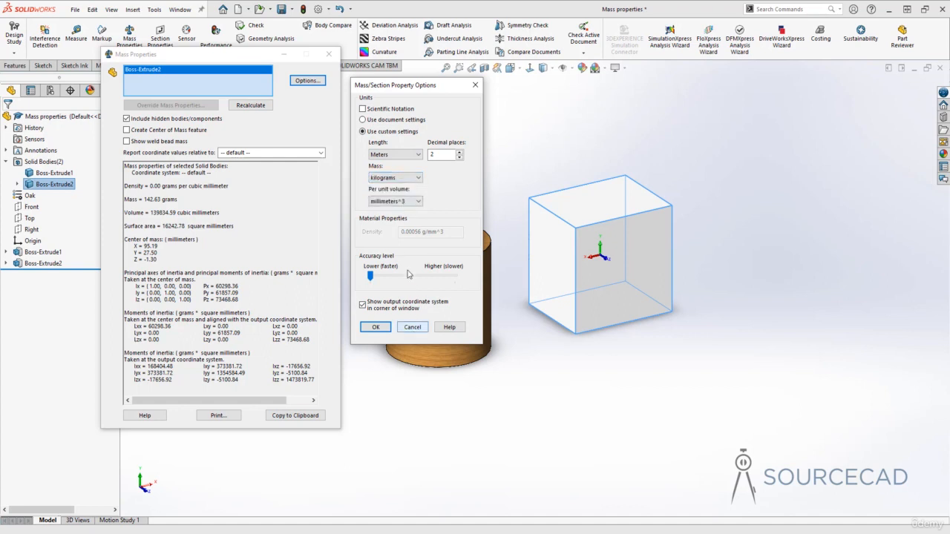
click(400, 201)
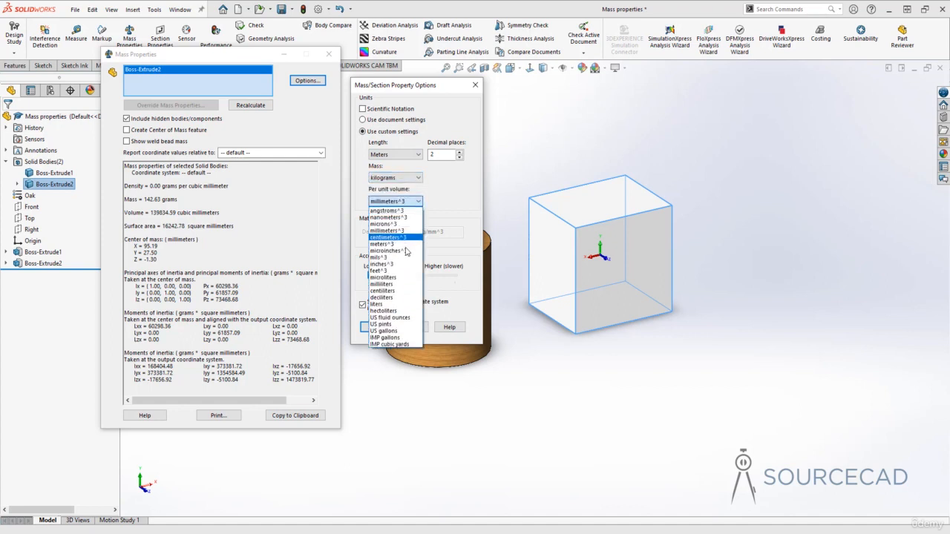
click(393, 243)
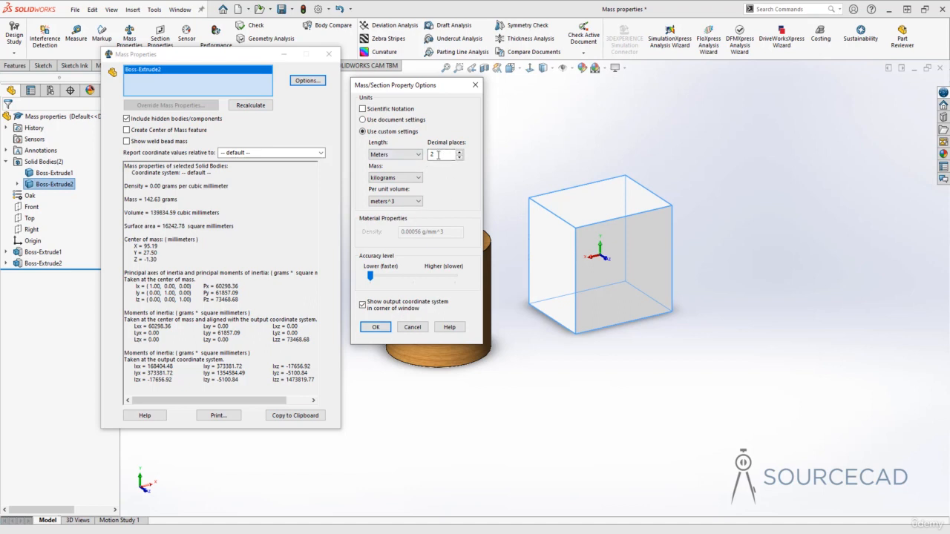
click(376, 328)
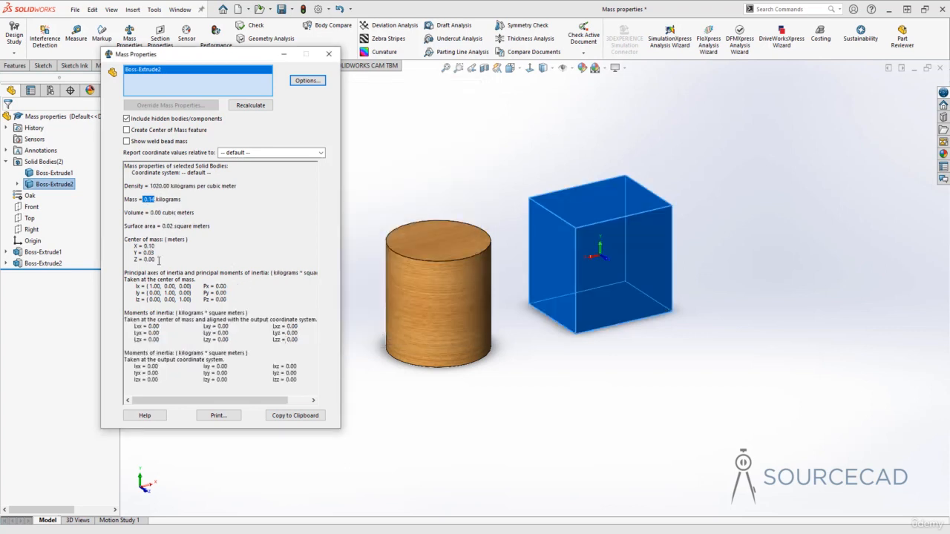
Review the block's mass and surface area in the custom units, and add the cylinder body to the evaluated selection.
double_click(148, 199)
double_click(166, 227)
click(427, 305)
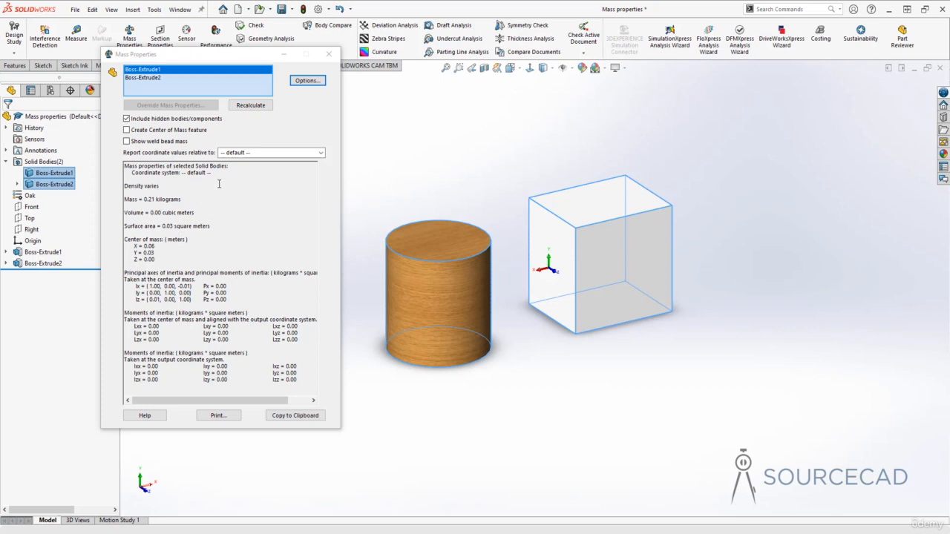
Switch the mass property units back to the document settings for both selected bodies.
click(300, 82)
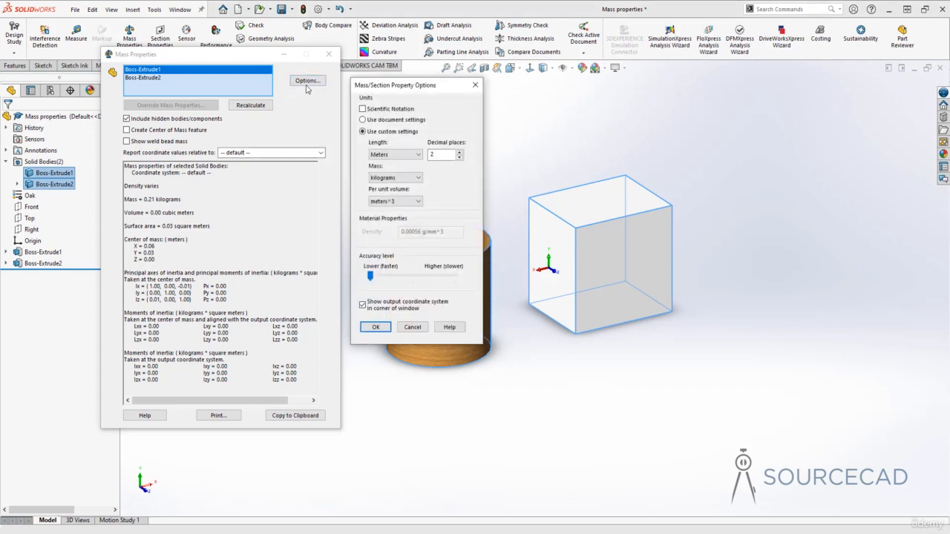
click(363, 121)
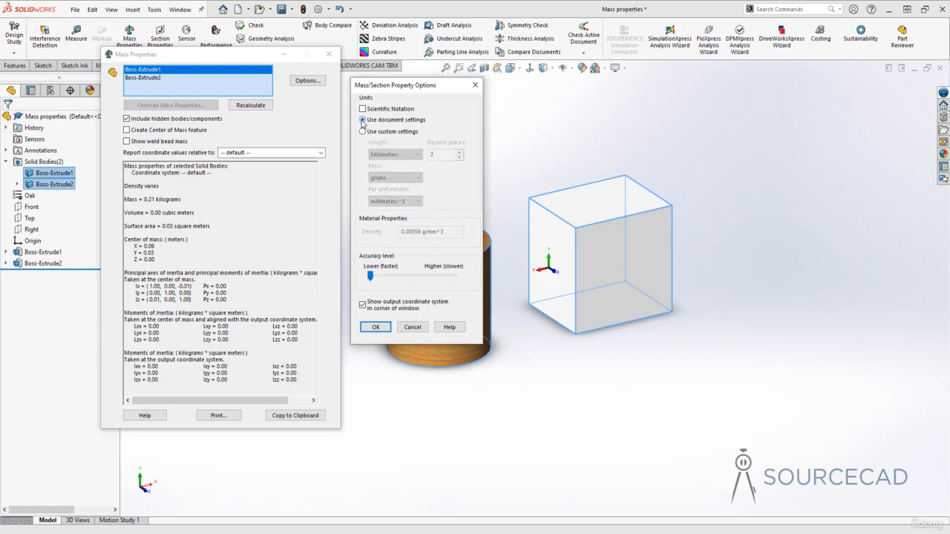
click(375, 326)
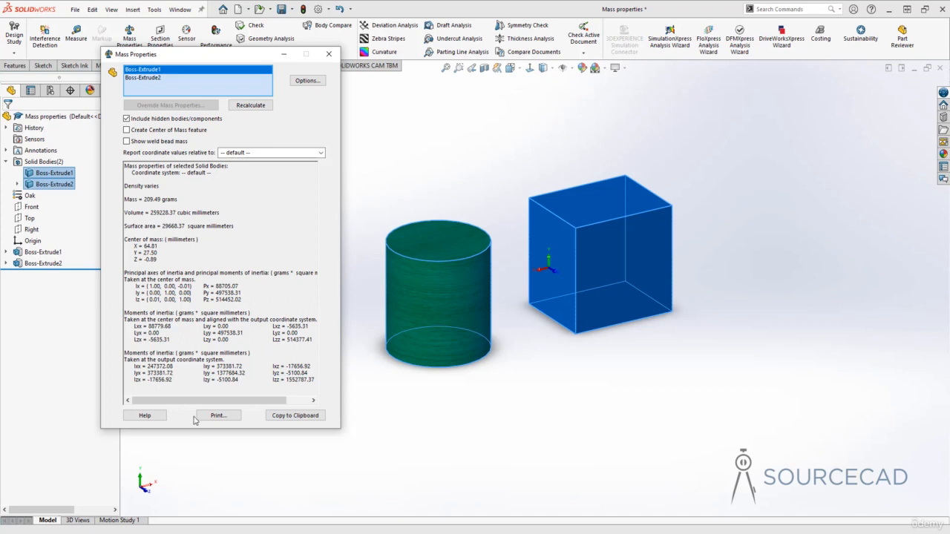
Copy the mass property results of both bodies to the clipboard and close the evaluation.
click(286, 423)
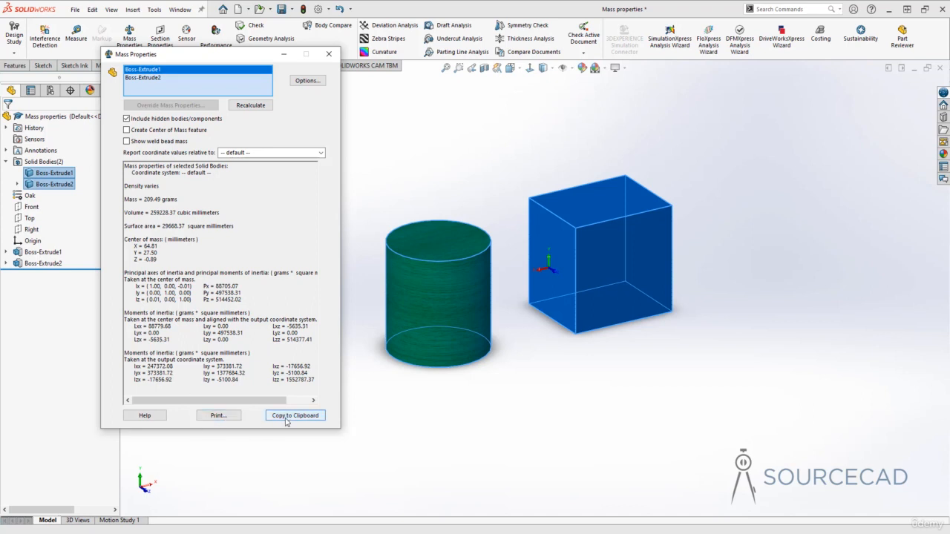
click(335, 56)
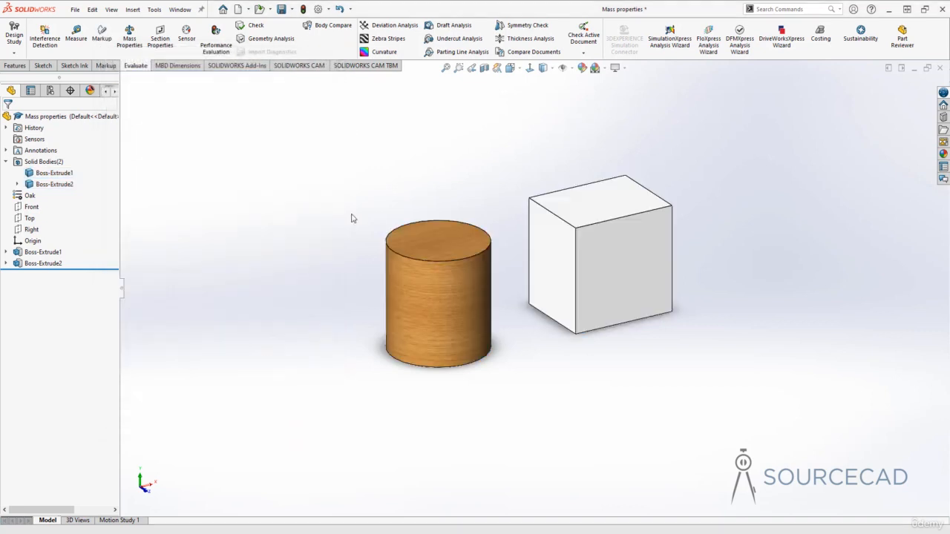